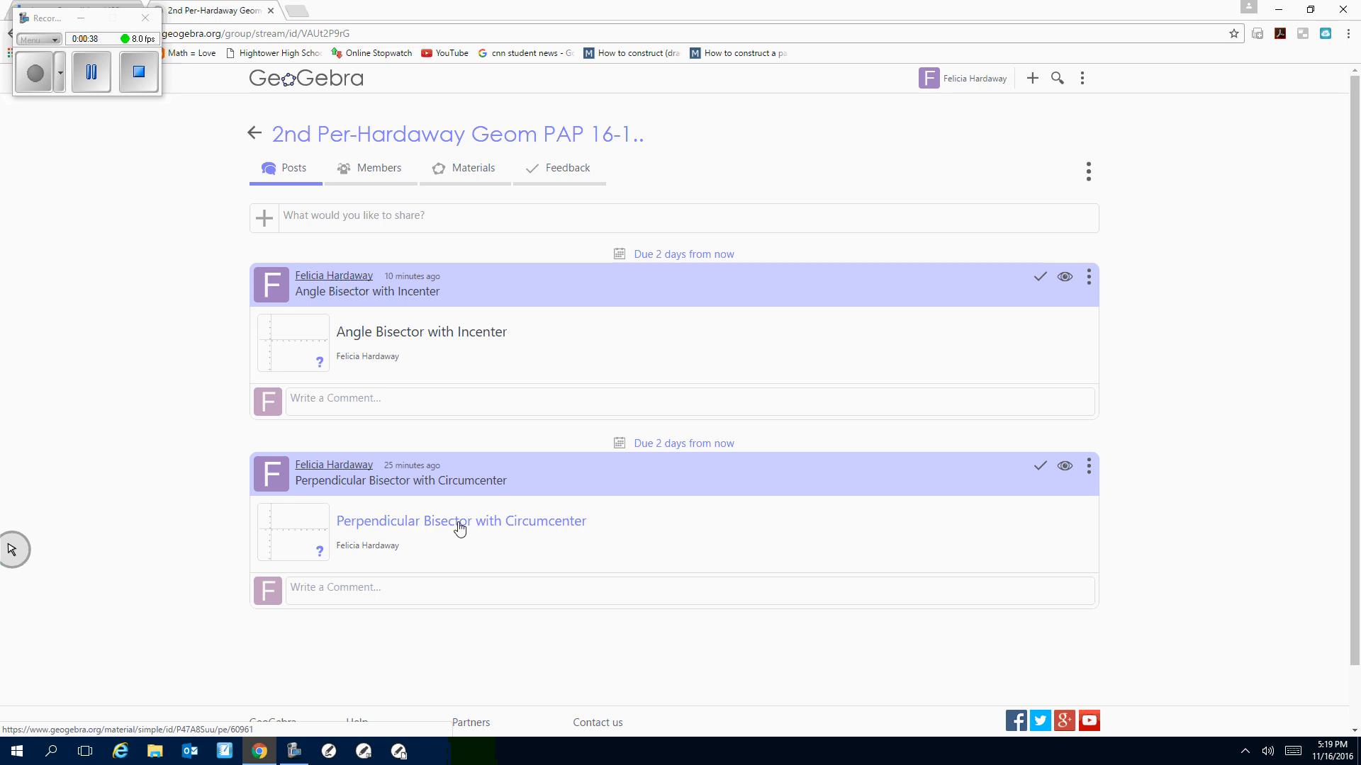
# - Open the Perpendicular Bisector with Circumcenter activity and draw triangle ABC with vertices near (2.8, 1.6), (7.4, 11.6) and (14.5, 1.8)
pyautogui.click(419, 528)
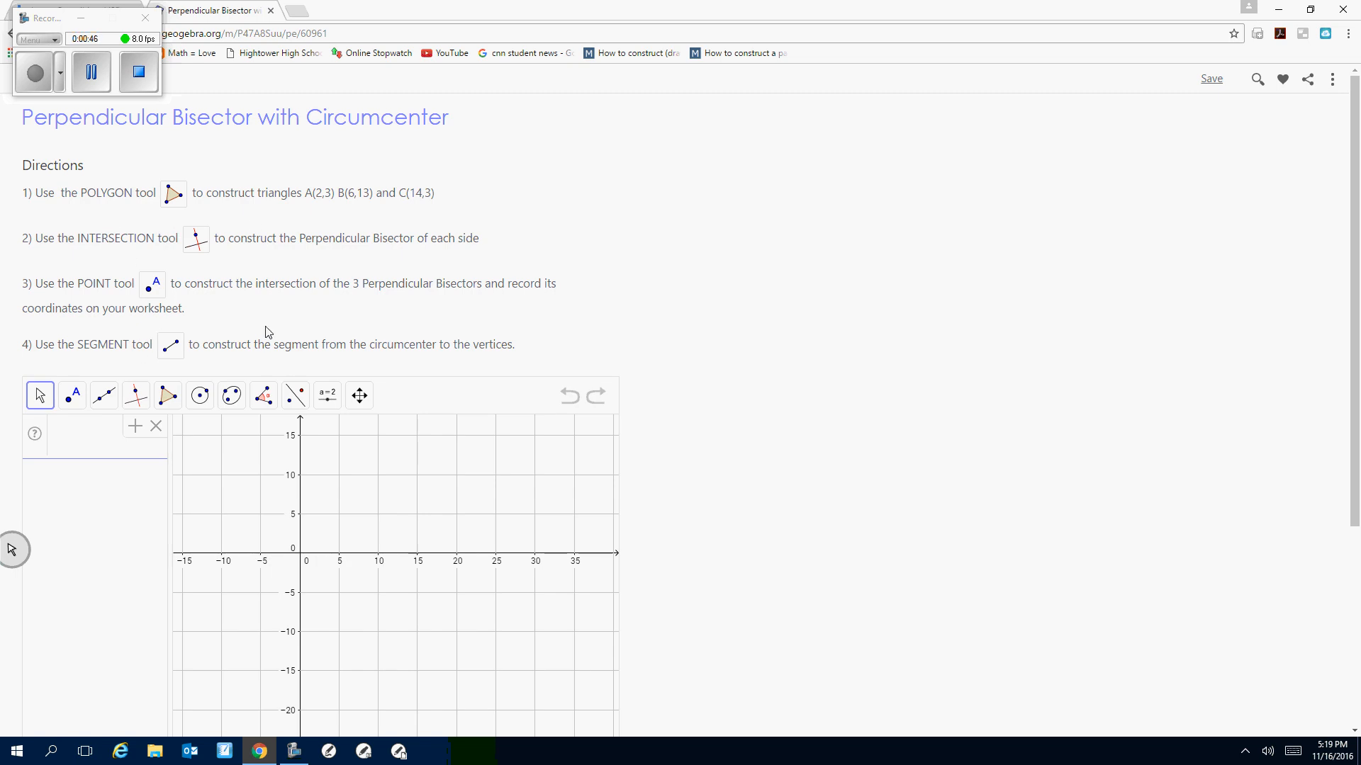
pyautogui.scroll(-1, 687, 479)
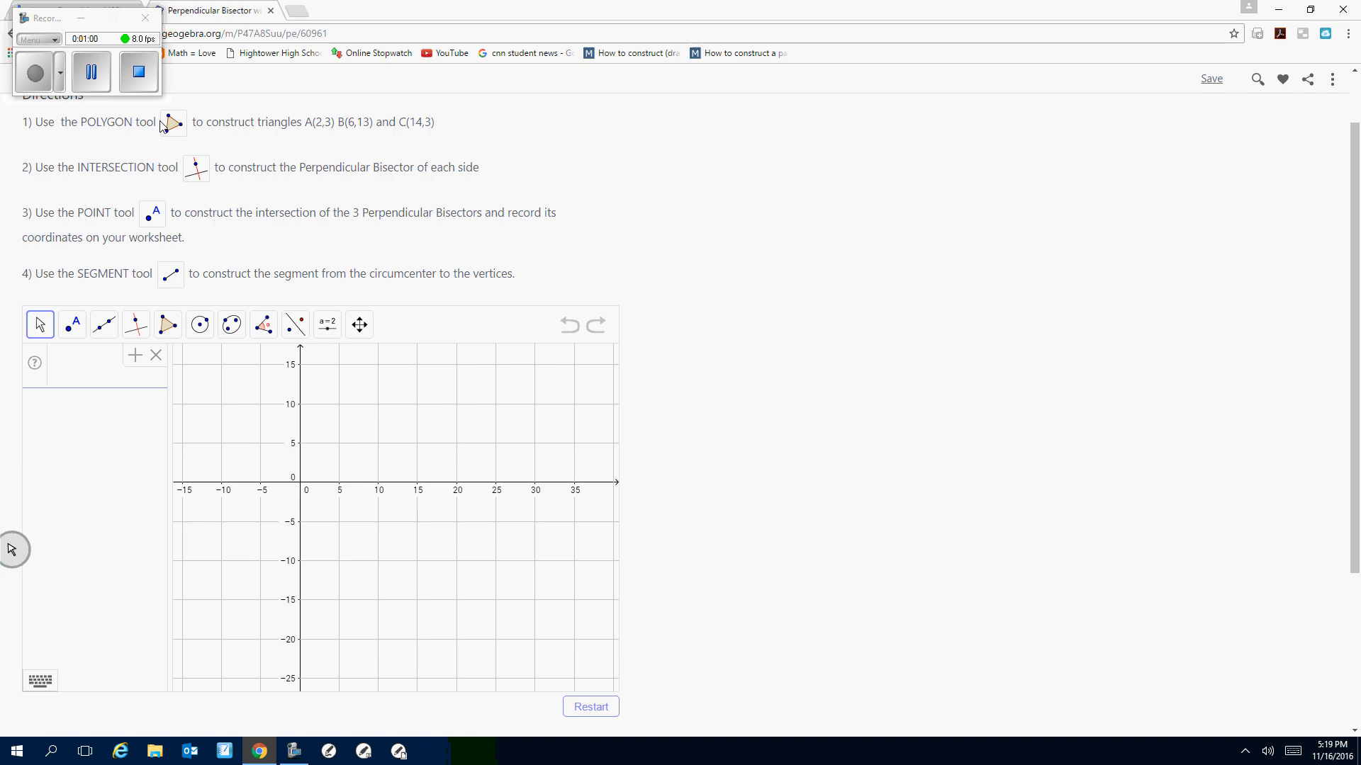
pyautogui.click(165, 325)
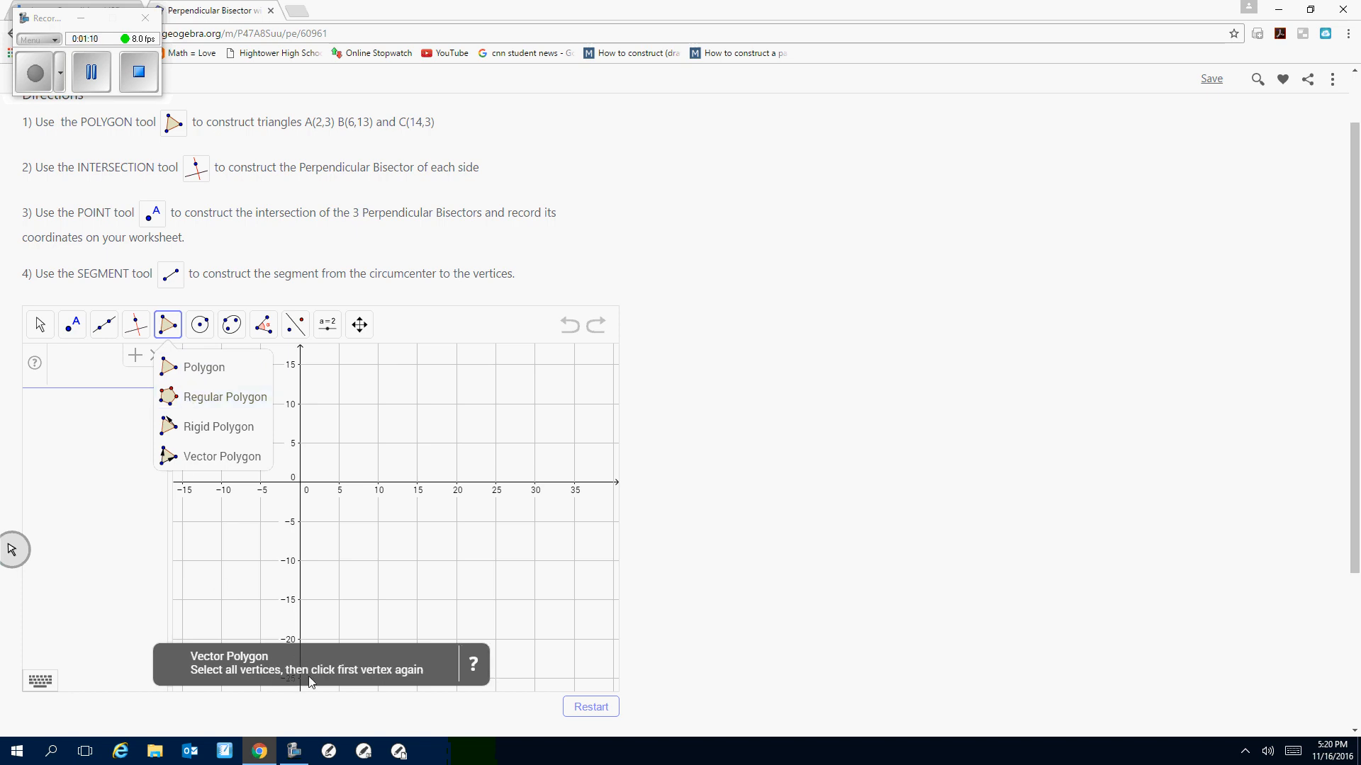
pyautogui.click(195, 367)
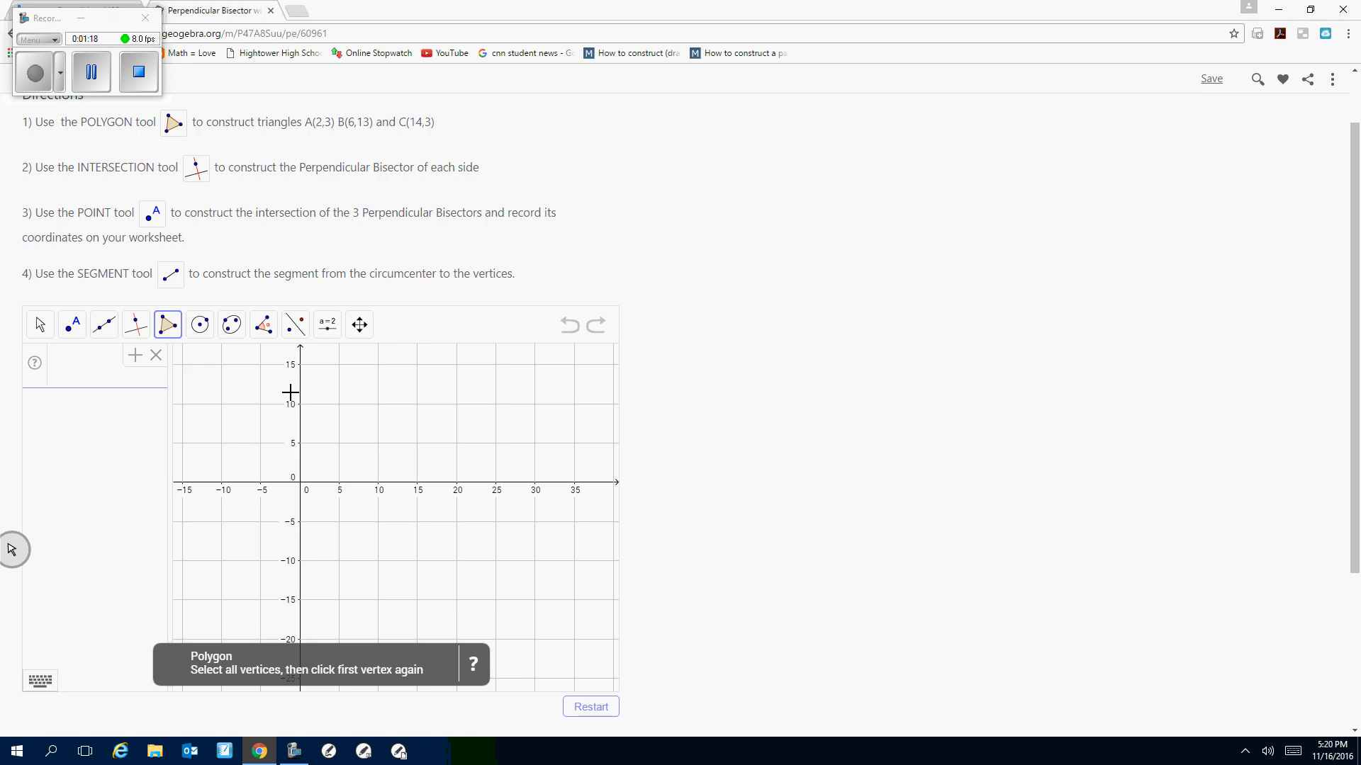
pyautogui.click(322, 470)
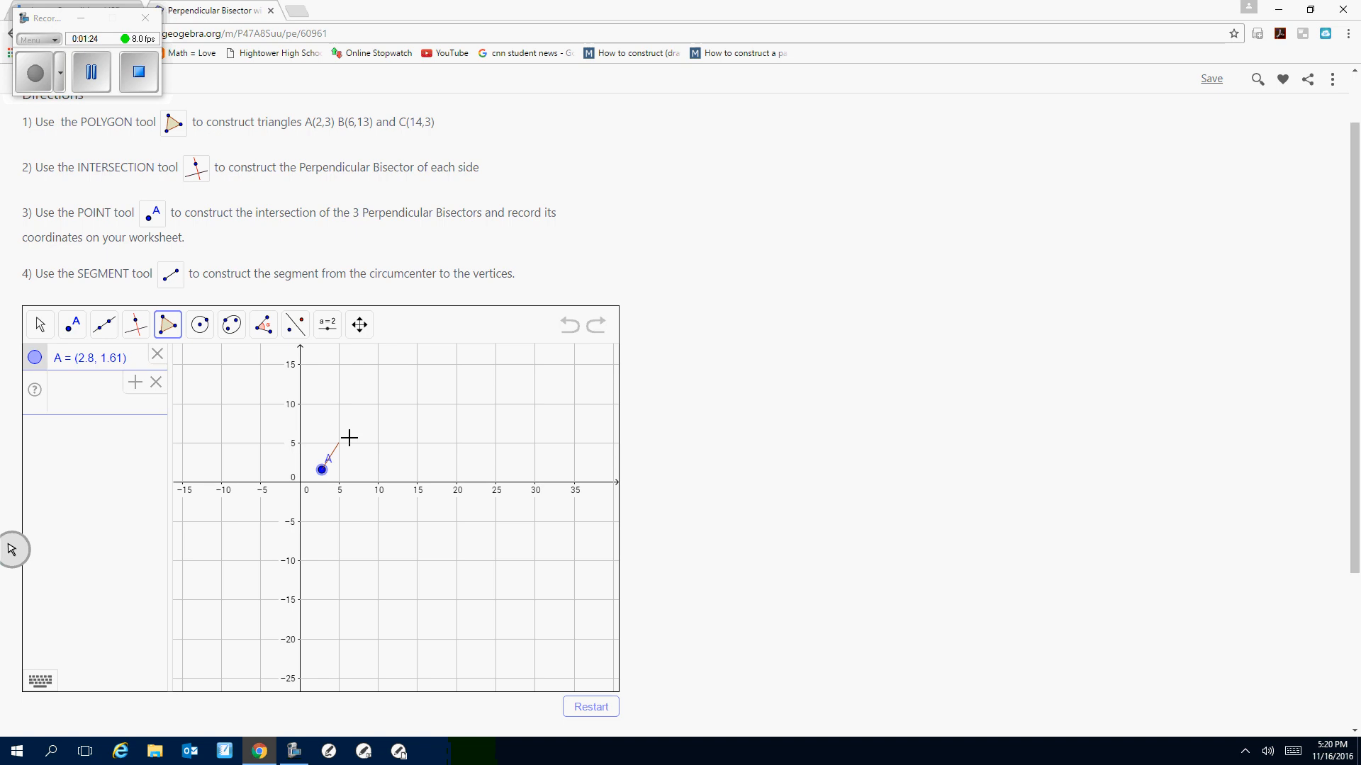
pyautogui.click(358, 391)
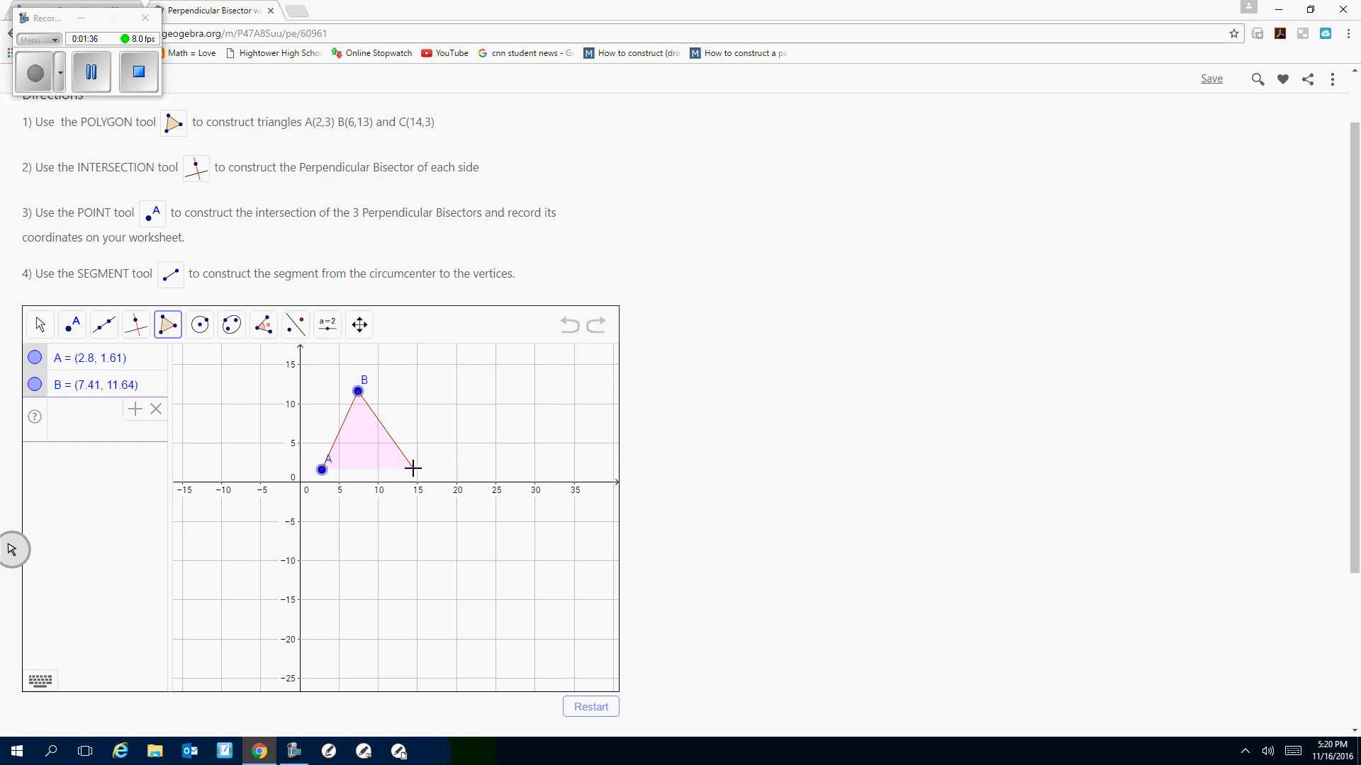
pyautogui.click(414, 469)
pyautogui.click(323, 471)
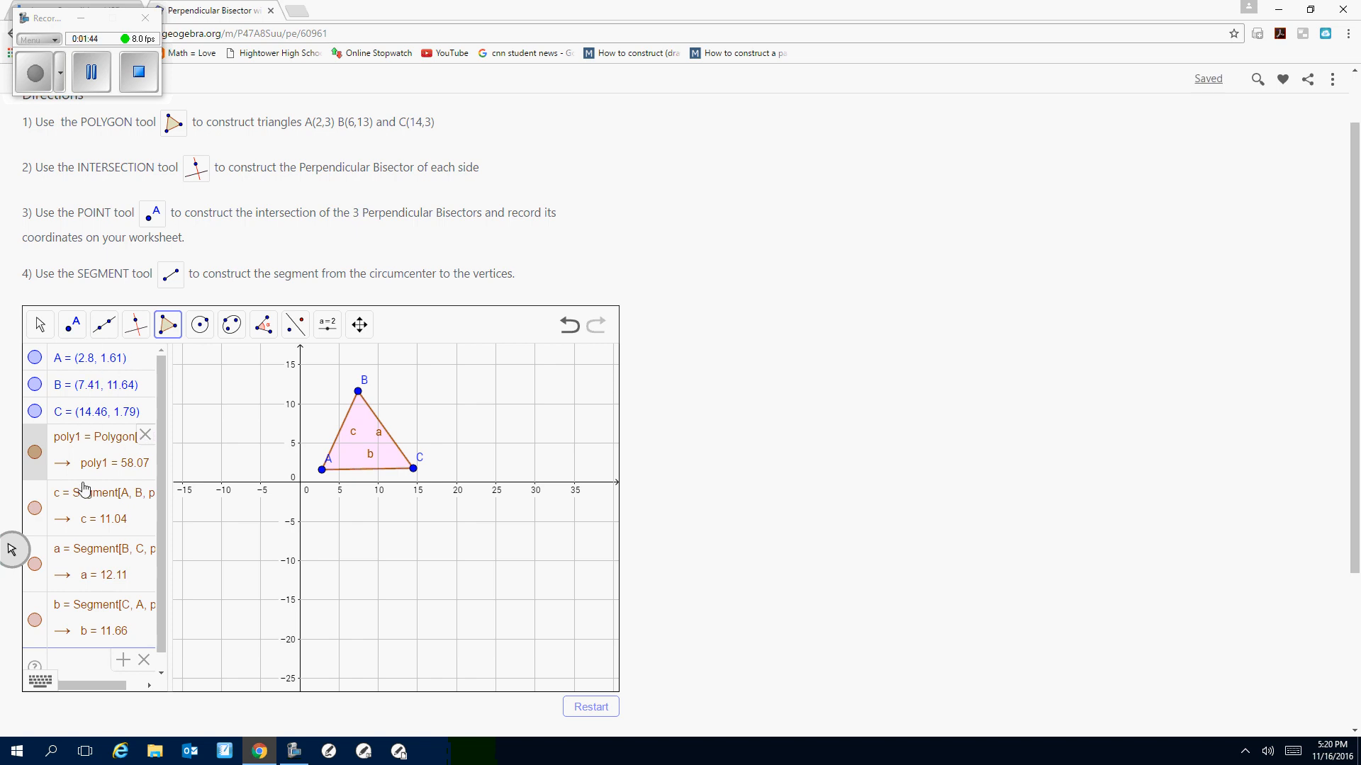
# - Set the coordinates of vertex A to (2, 3)
pyautogui.click(104, 365)
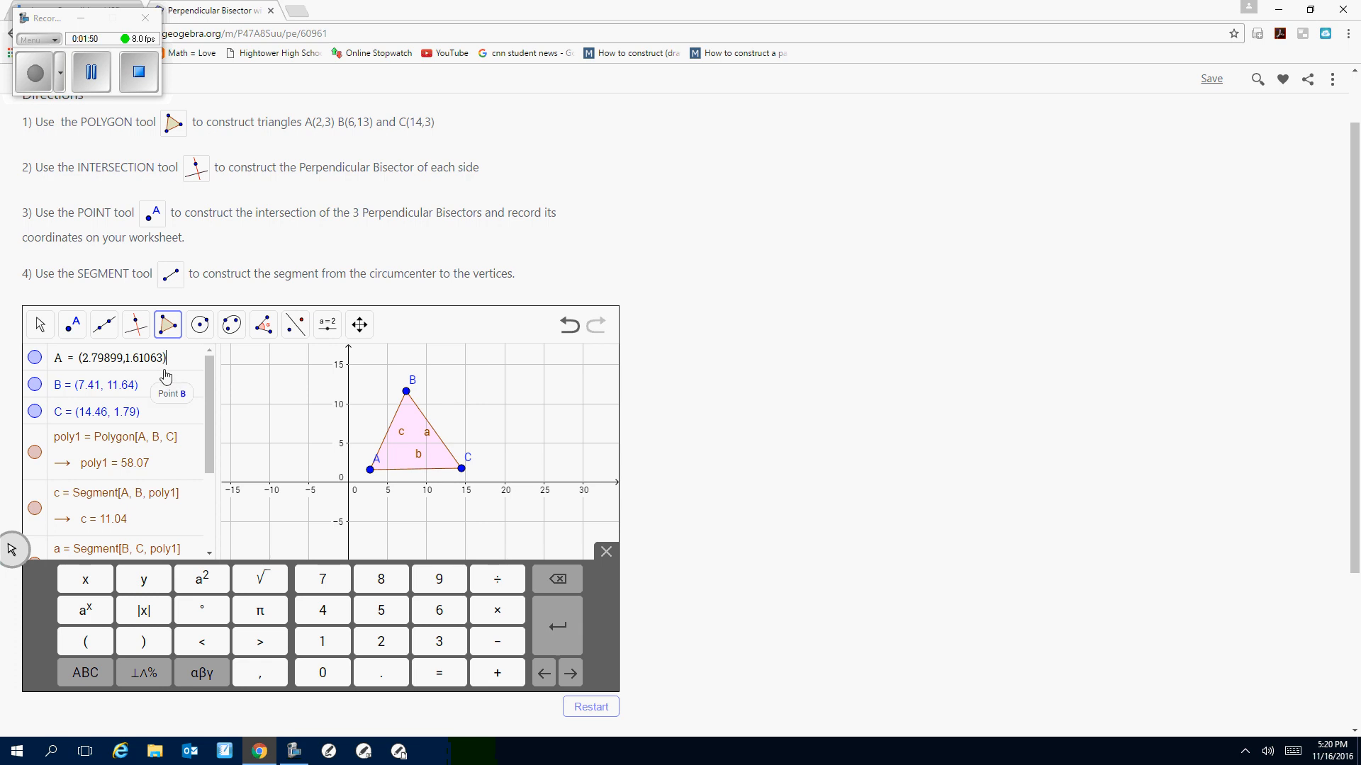
pyautogui.moveTo(124, 358); pyautogui.dragTo(92, 362)
pyautogui.press('BackSpace')
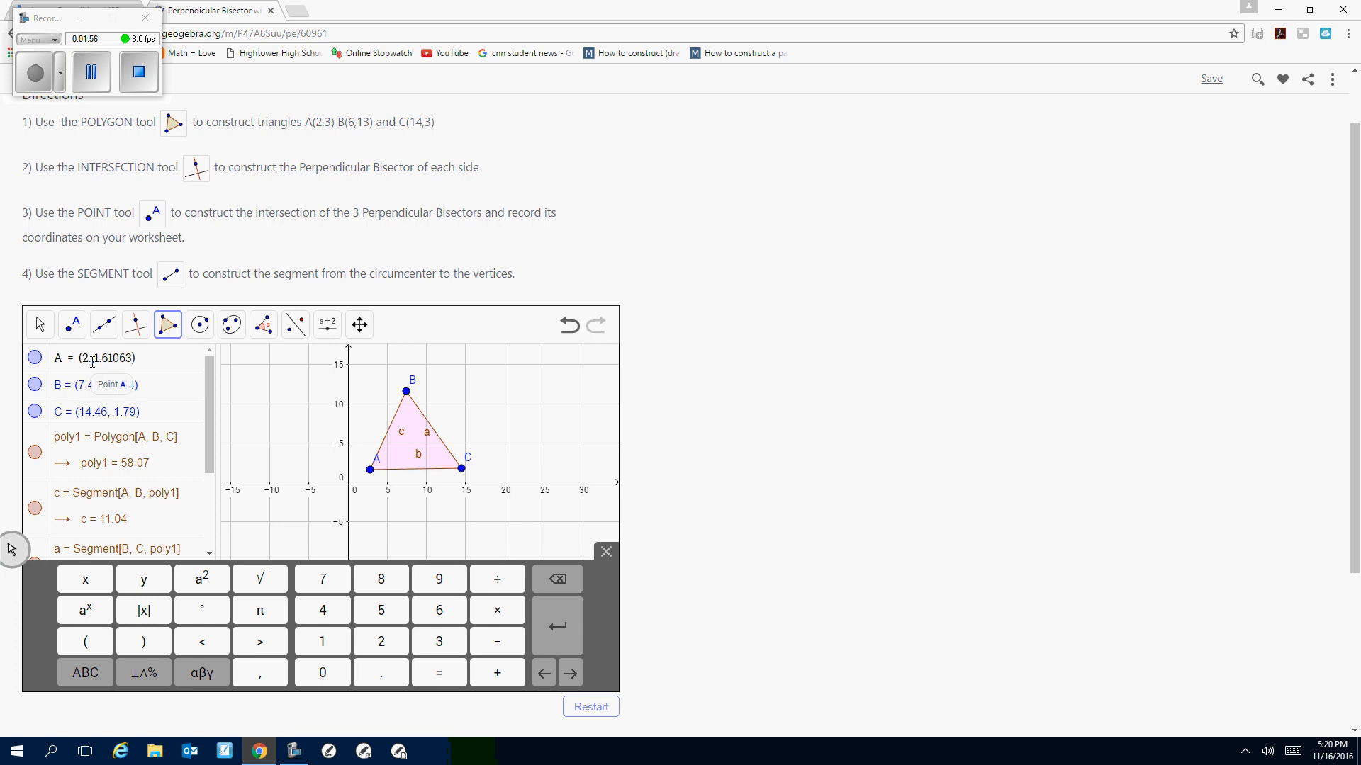
pyautogui.press('BackSpace')
pyautogui.write('3')
pyautogui.press('Delete')
pyautogui.press('Delete')
pyautogui.press('Delete')
pyautogui.press('Delete')
pyautogui.press('Delete')
pyautogui.press('Delete')
pyautogui.press('Delete')
pyautogui.press('Return')
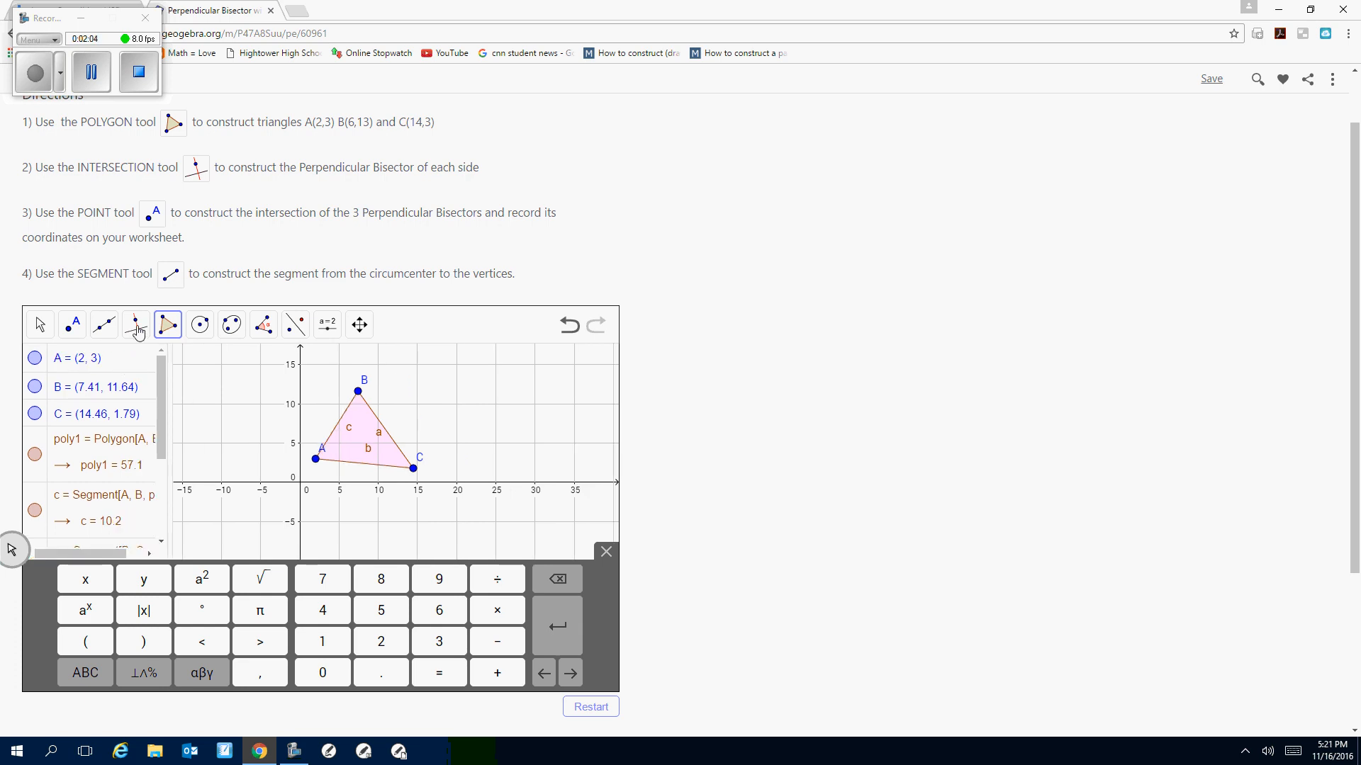
# - Set the coordinates of vertex B to (6, 13)
pyautogui.click(106, 391)
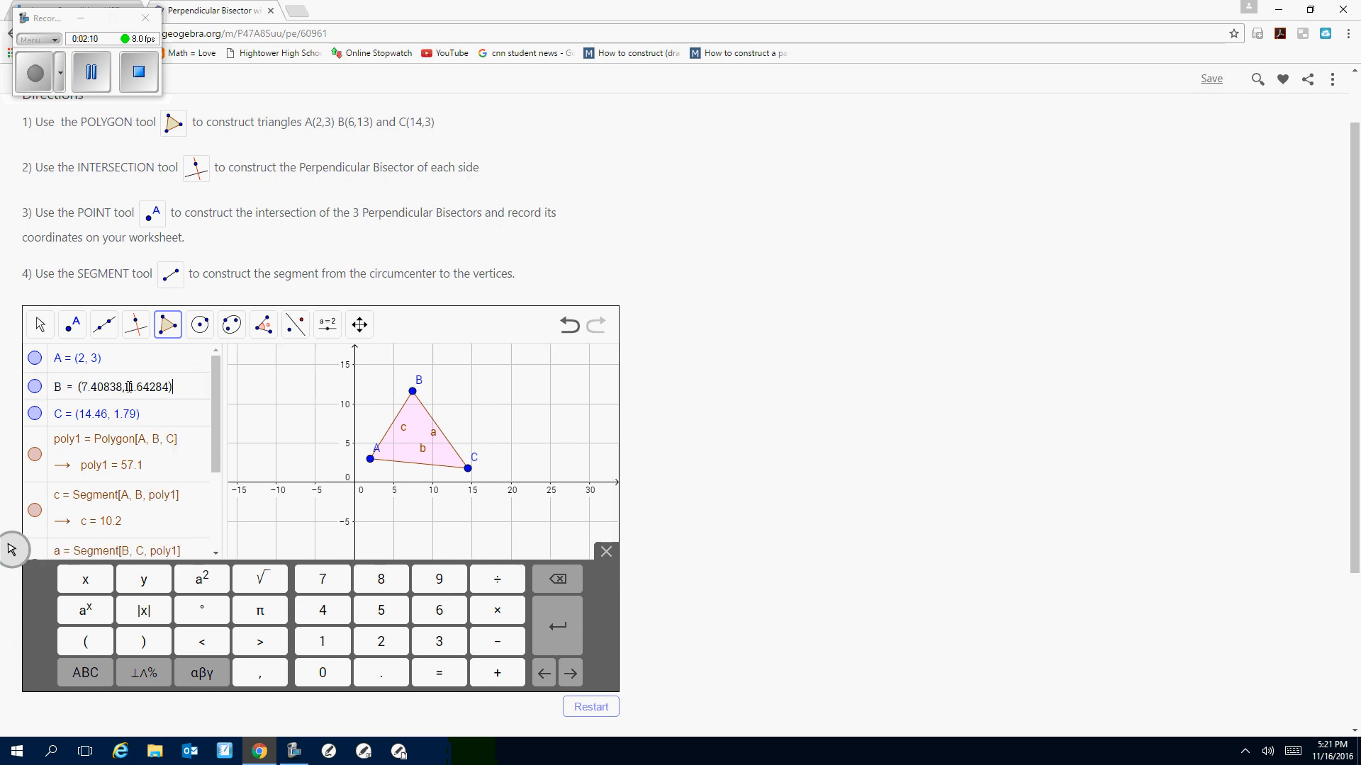
pyautogui.moveTo(120, 386); pyautogui.dragTo(84, 388)
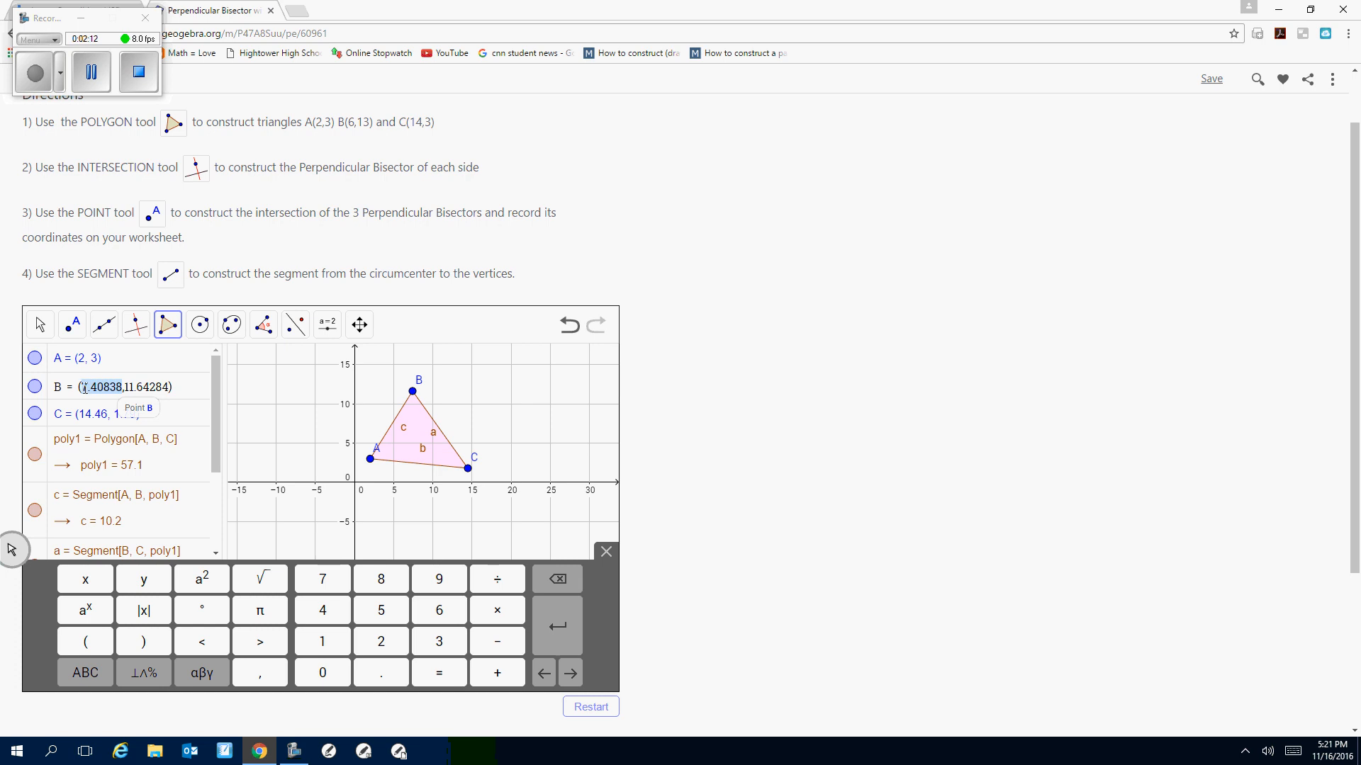
pyautogui.write('6')
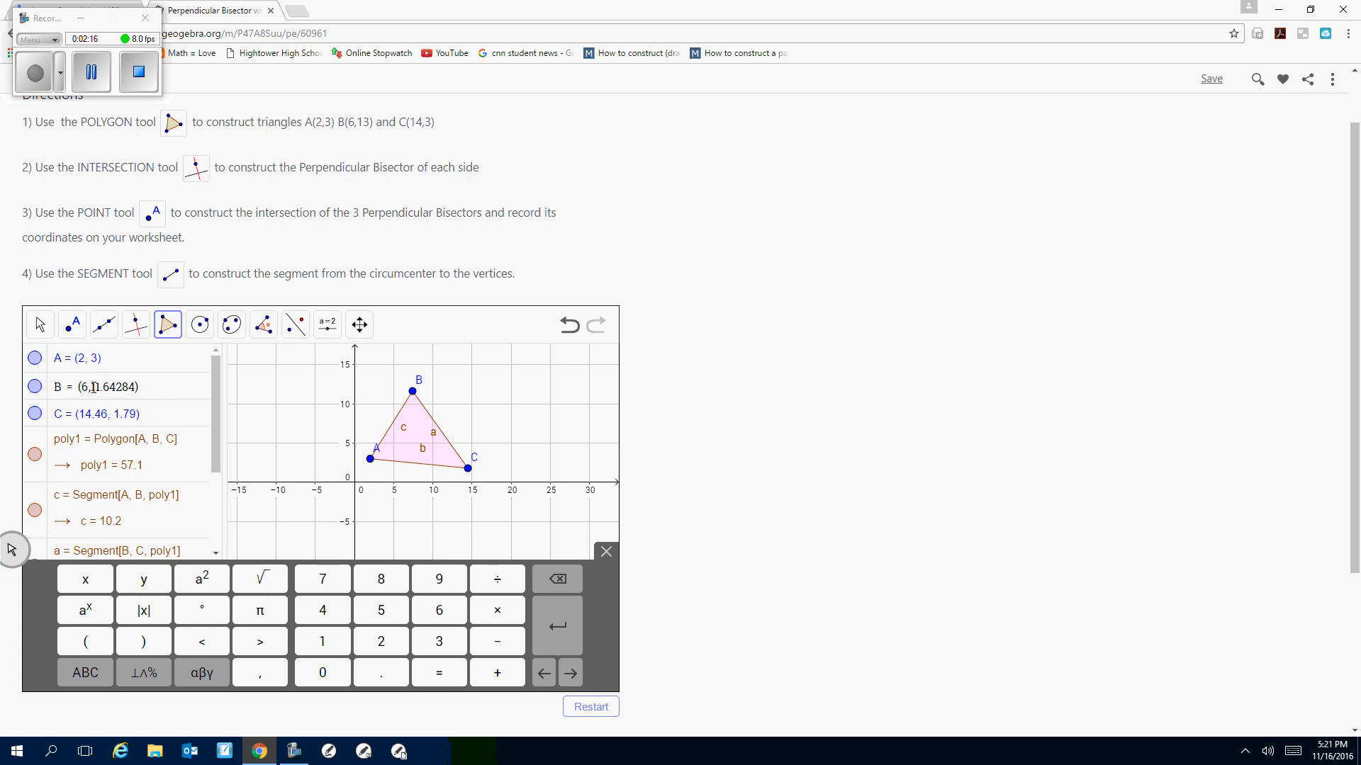
pyautogui.moveTo(90, 387); pyautogui.dragTo(135, 387)
pyautogui.write('13')
pyautogui.press('Return')
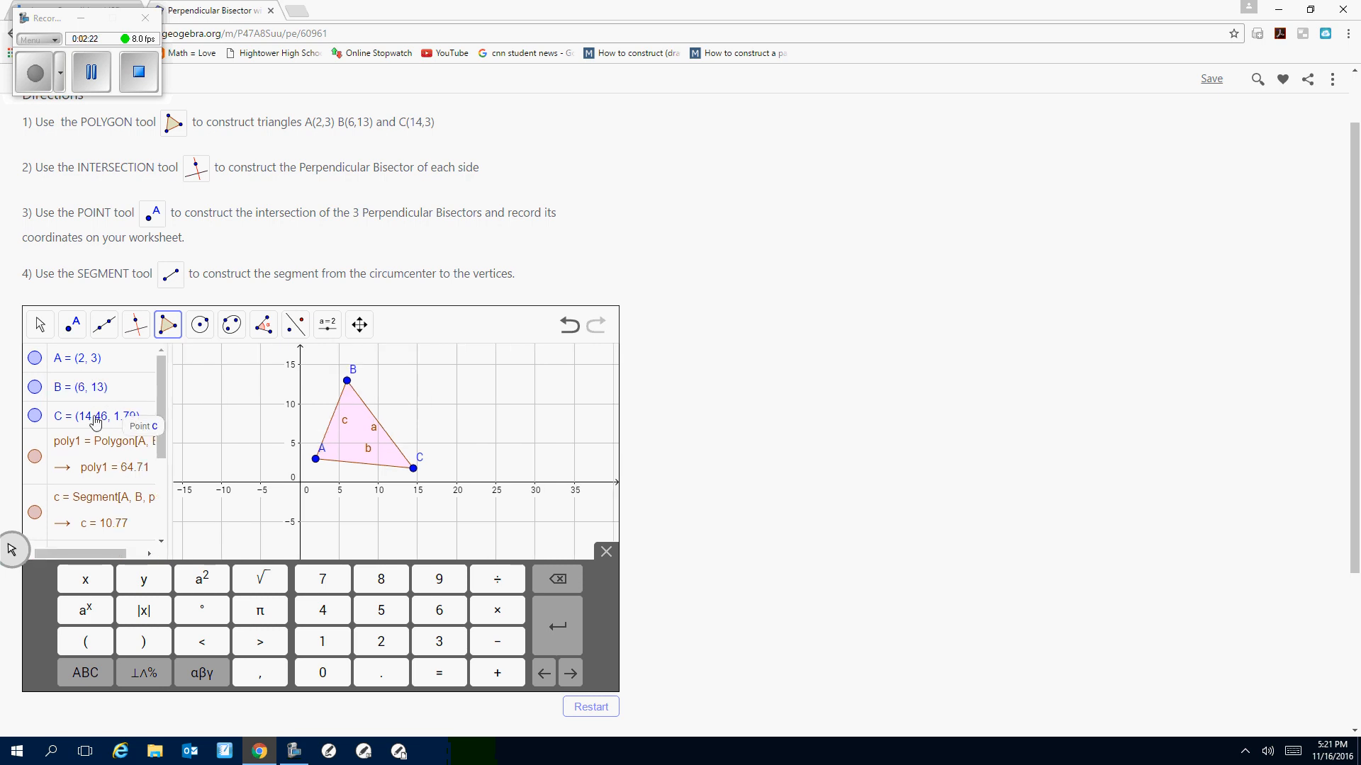
# - Set the coordinates of vertex C to (14, 3) and dismiss the on-screen keyboard
pyautogui.click(96, 422)
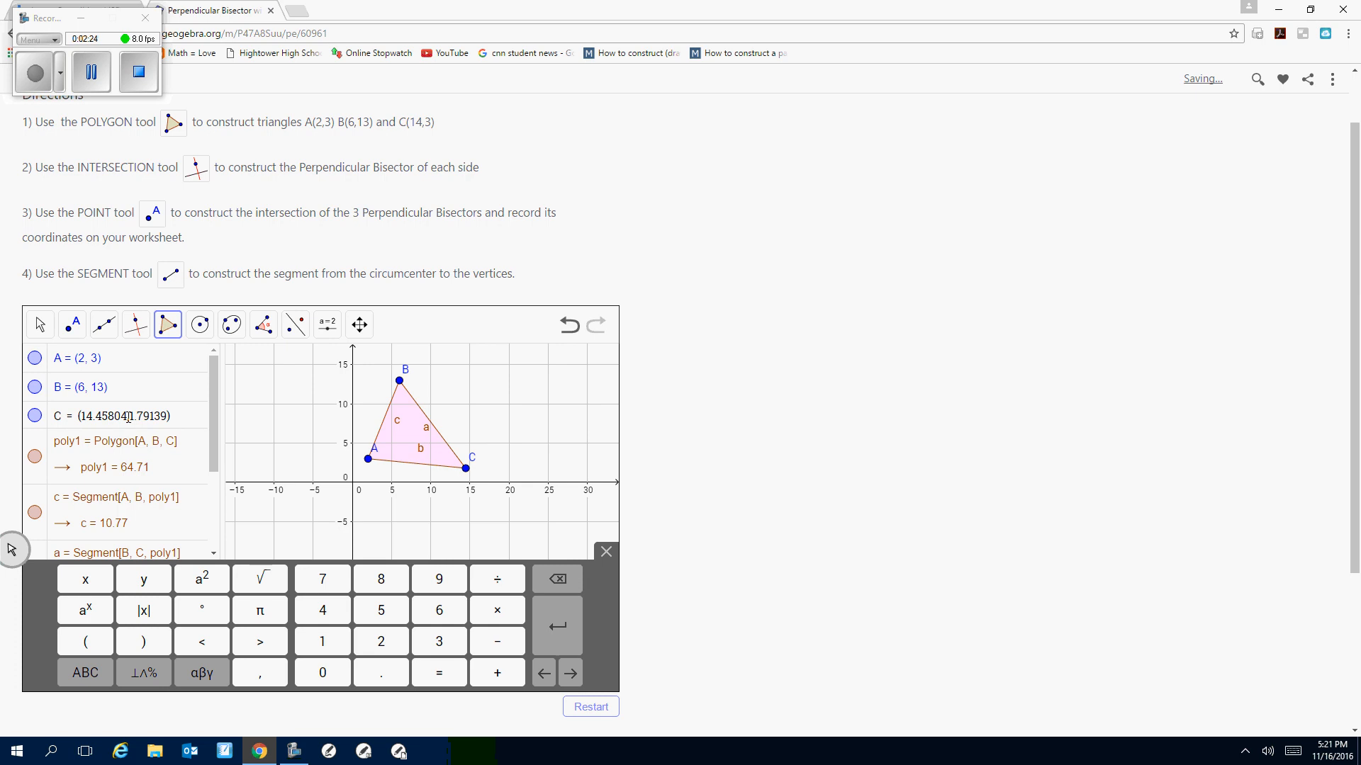
pyautogui.moveTo(128, 418); pyautogui.dragTo(97, 416)
pyautogui.press('BackSpace')
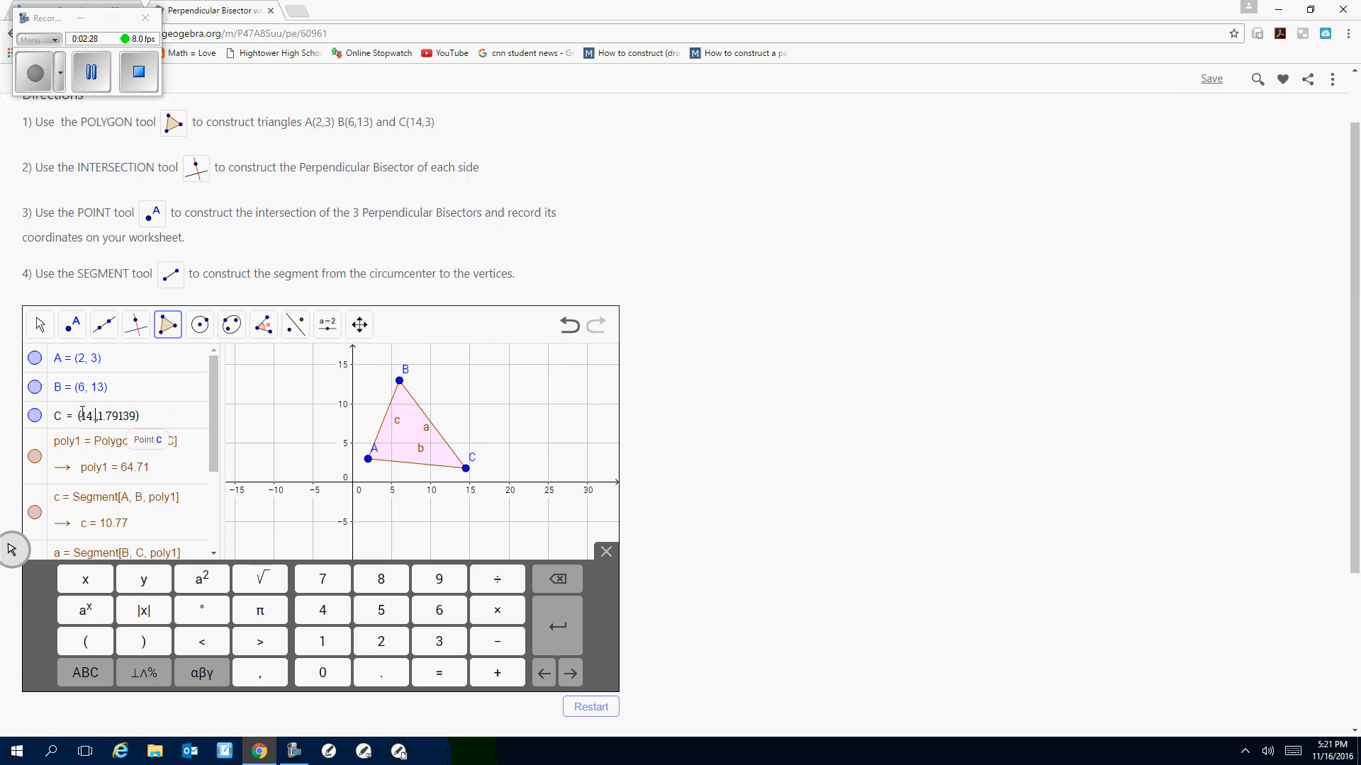
pyautogui.press('Delete')
pyautogui.press('BackSpace')
pyautogui.write('3')
pyautogui.press('Delete')
pyautogui.press('Delete')
pyautogui.press('Delete')
pyautogui.press('Delete')
pyautogui.press('Delete')
pyautogui.press('Delete')
pyautogui.press('Delete')
pyautogui.press('Return')
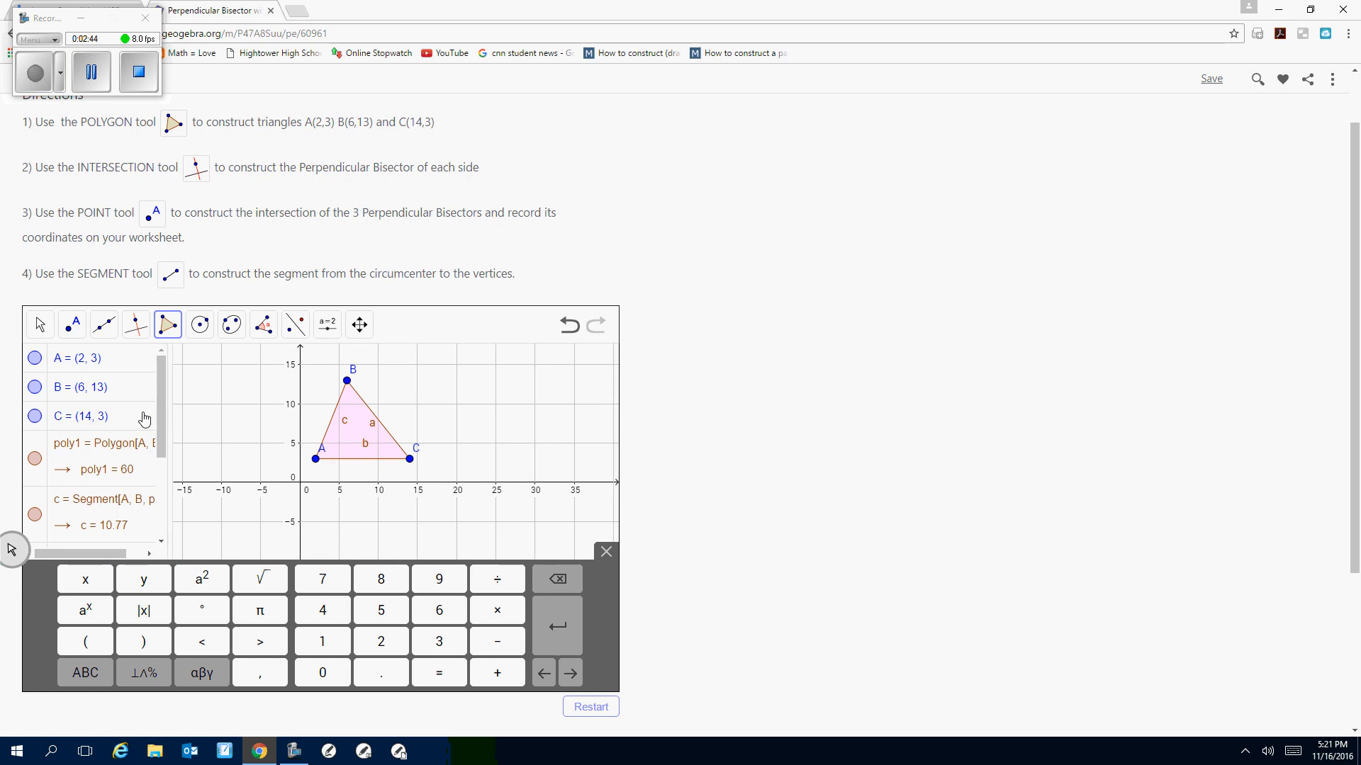
pyautogui.click(604, 551)
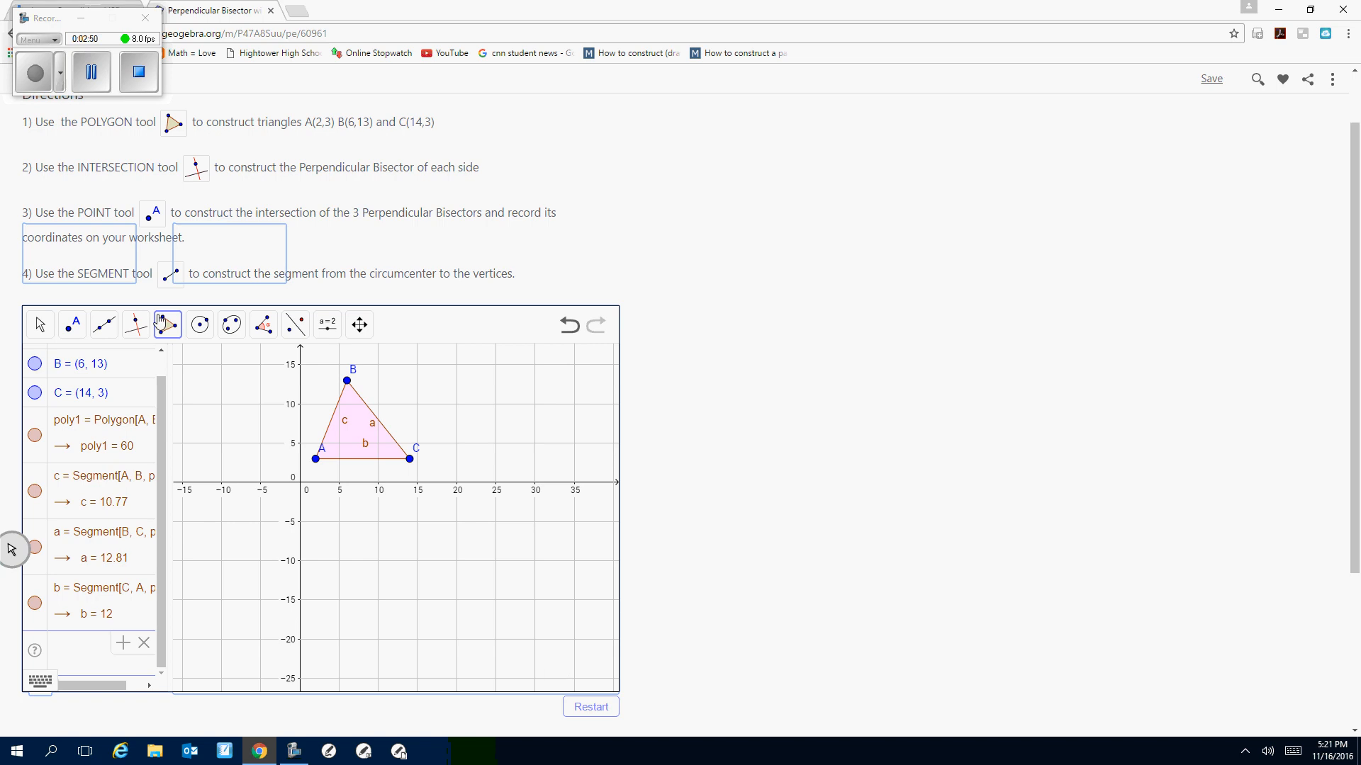
# - Construct the perpendicular bisectors of triangle sides AB, BC and CA with the Perpendicular Bisector tool
pyautogui.click(132, 339)
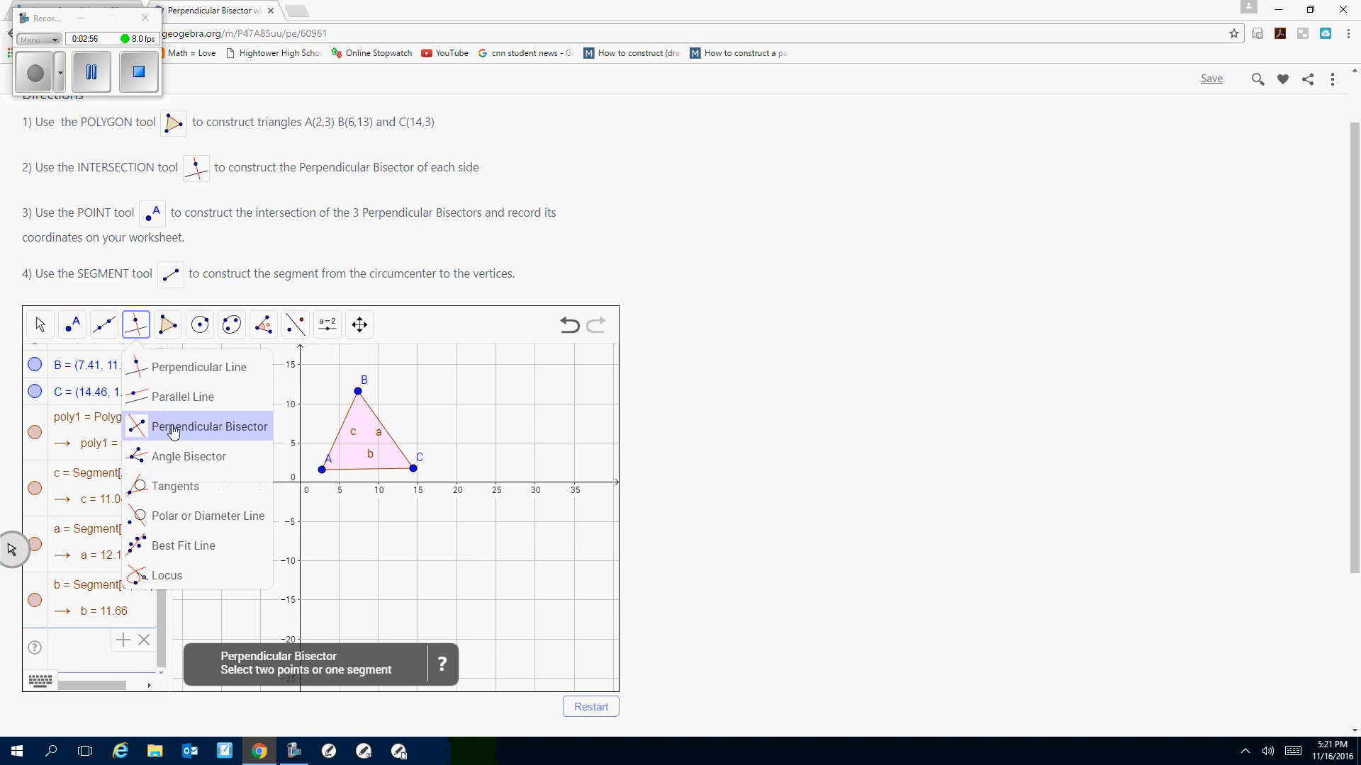
pyautogui.click(173, 429)
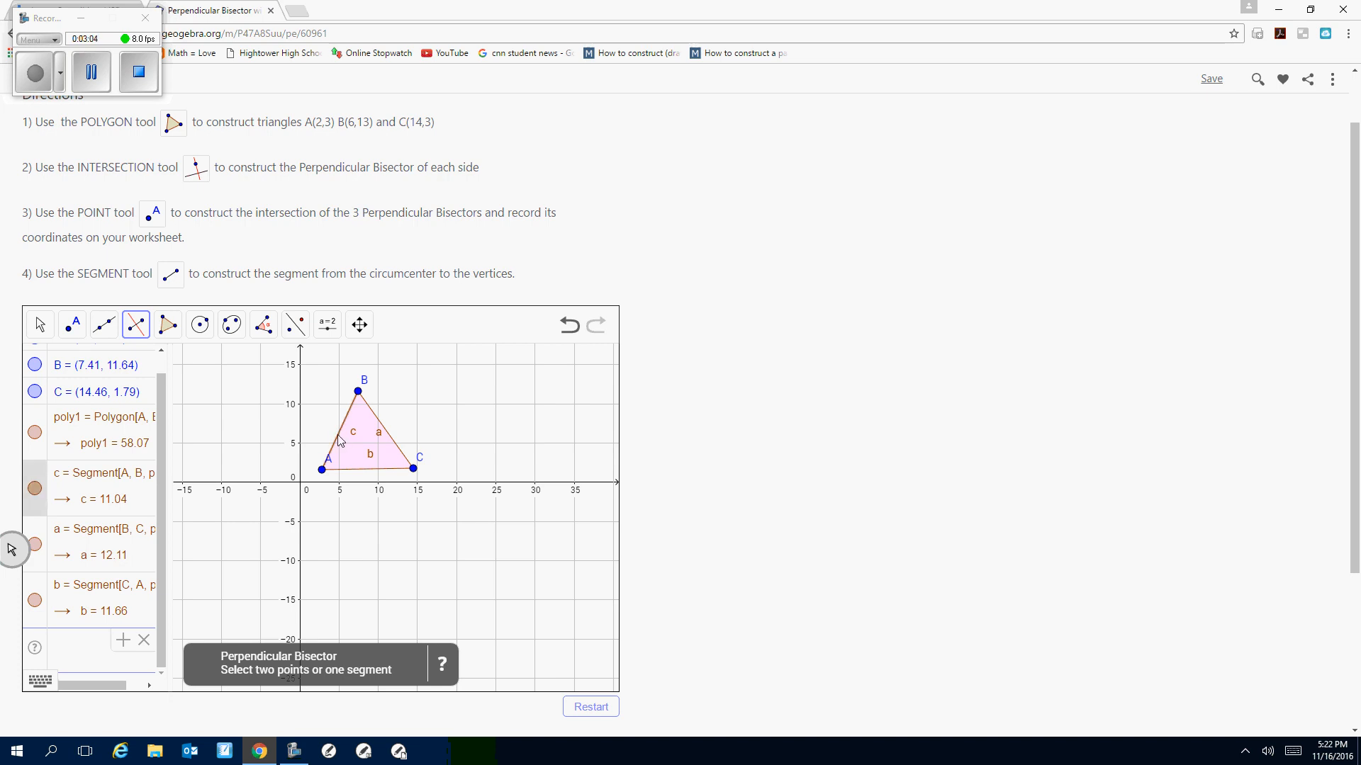
pyautogui.click(339, 440)
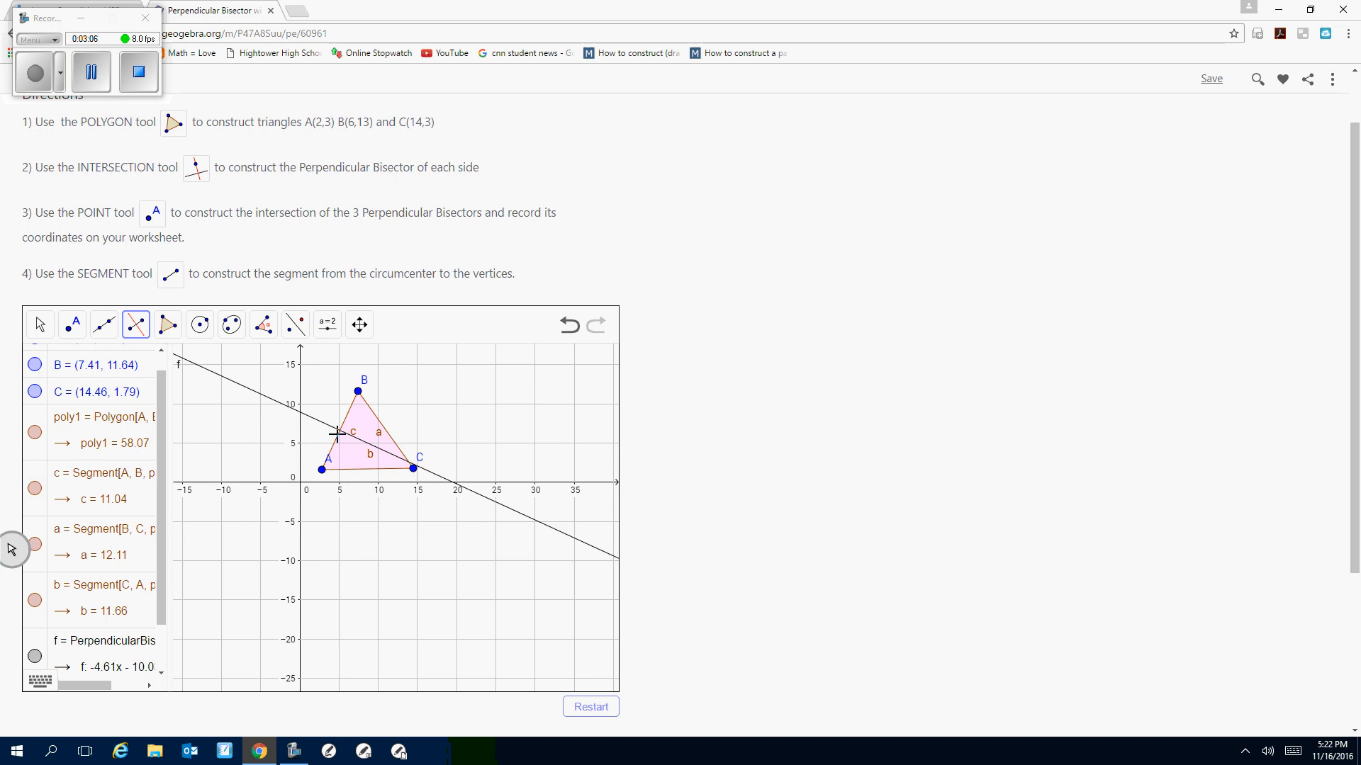
pyautogui.click(383, 430)
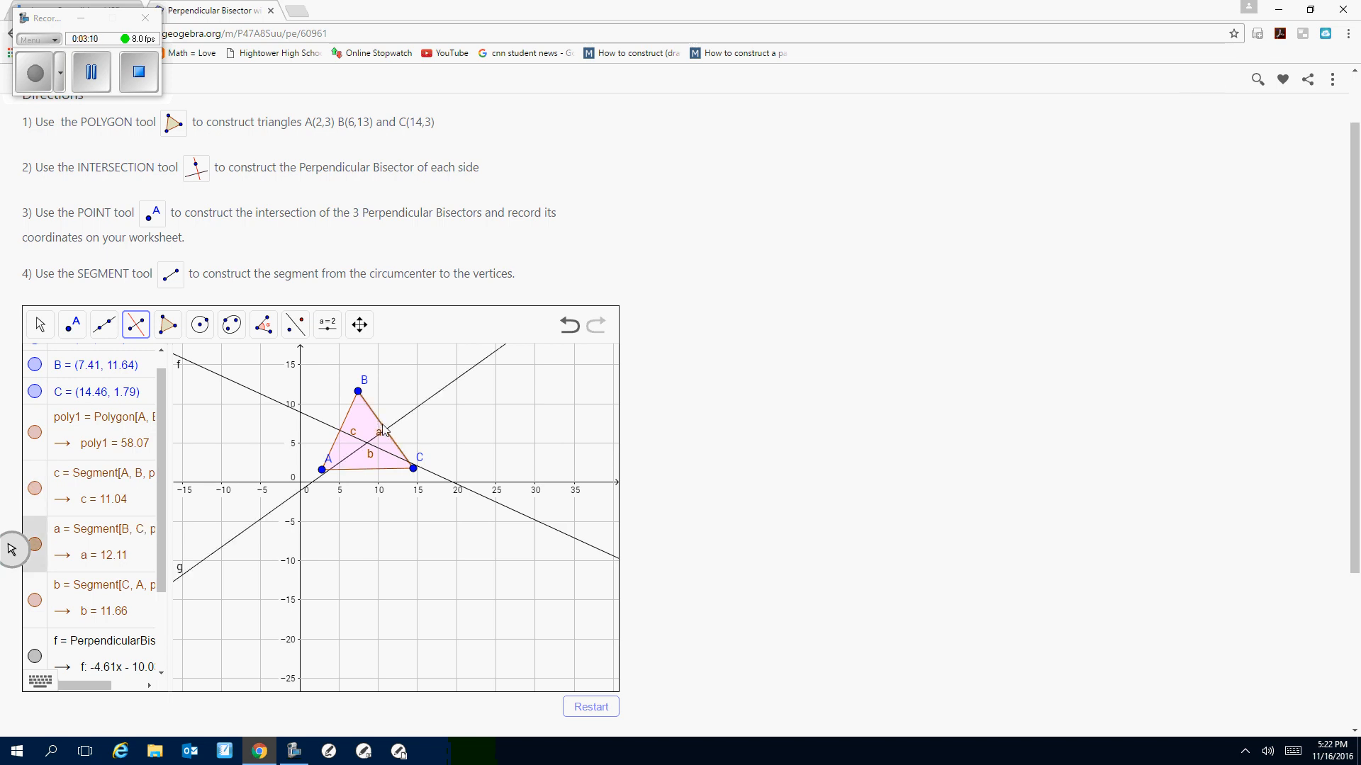
pyautogui.click(370, 469)
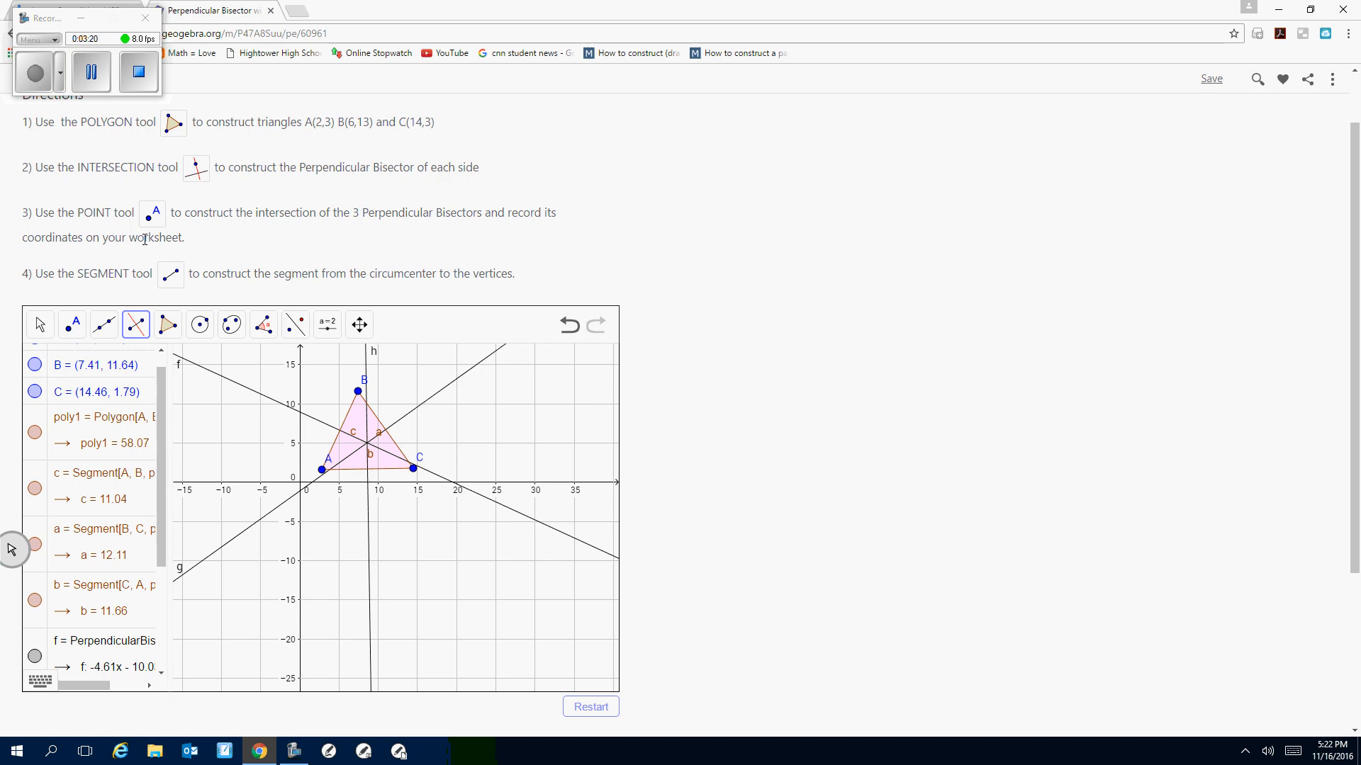
# - Mark the common crossing point of the three perpendicular bisectors with the Intersect tool
pyautogui.click(76, 329)
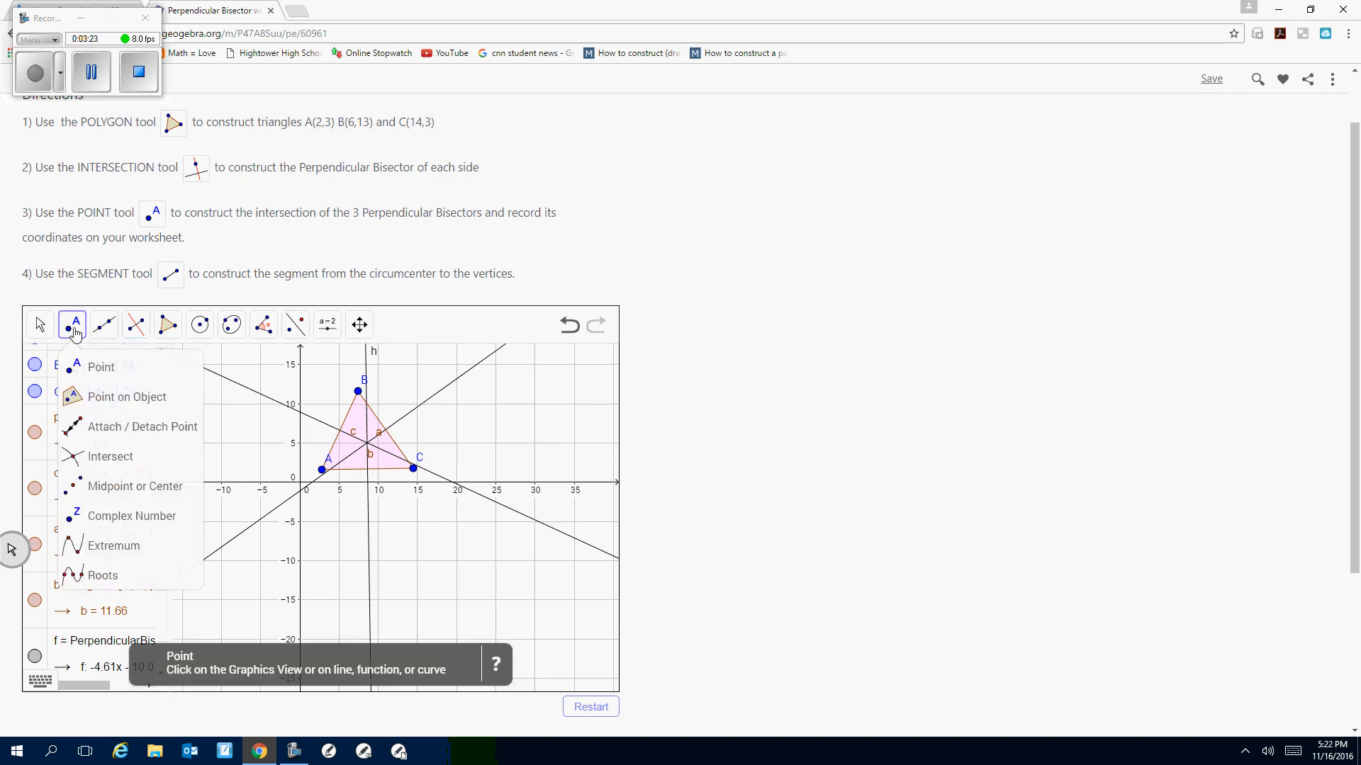
pyautogui.click(112, 461)
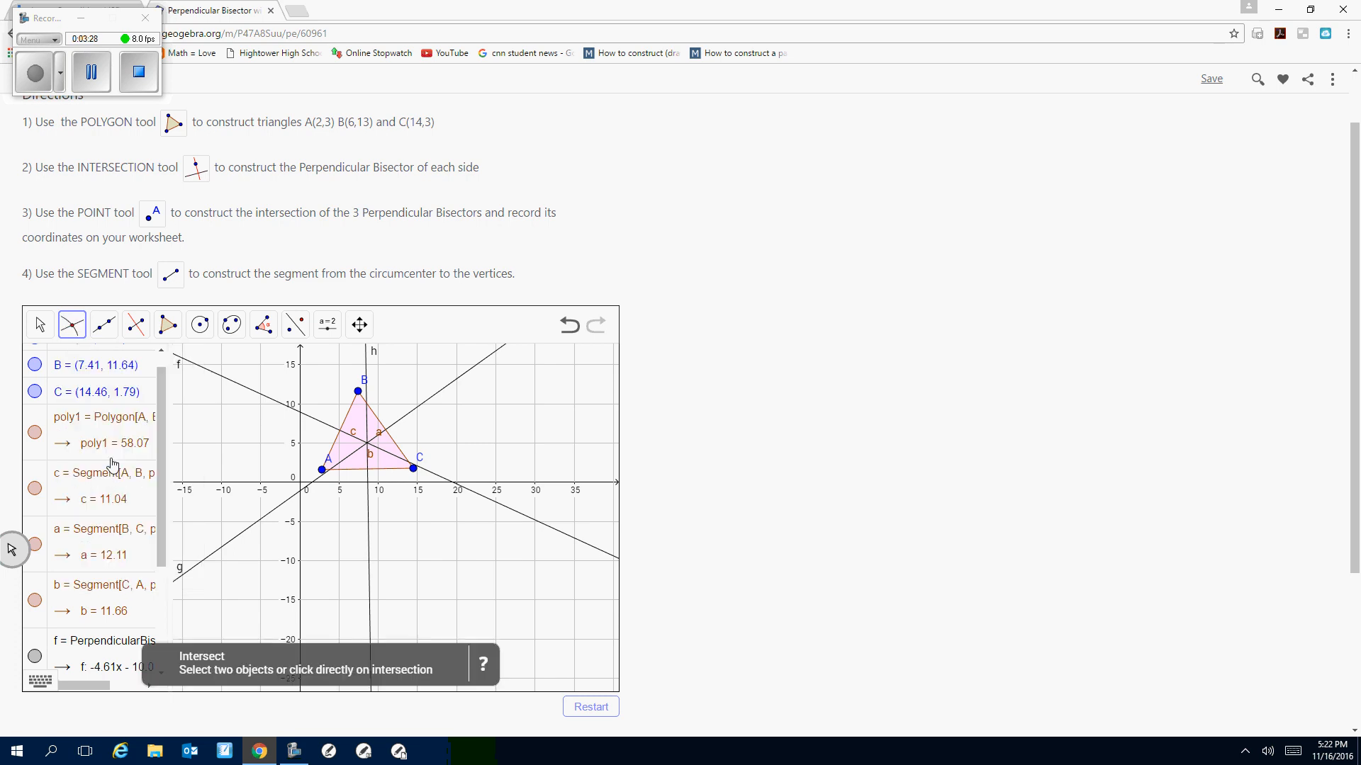
pyautogui.click(73, 327)
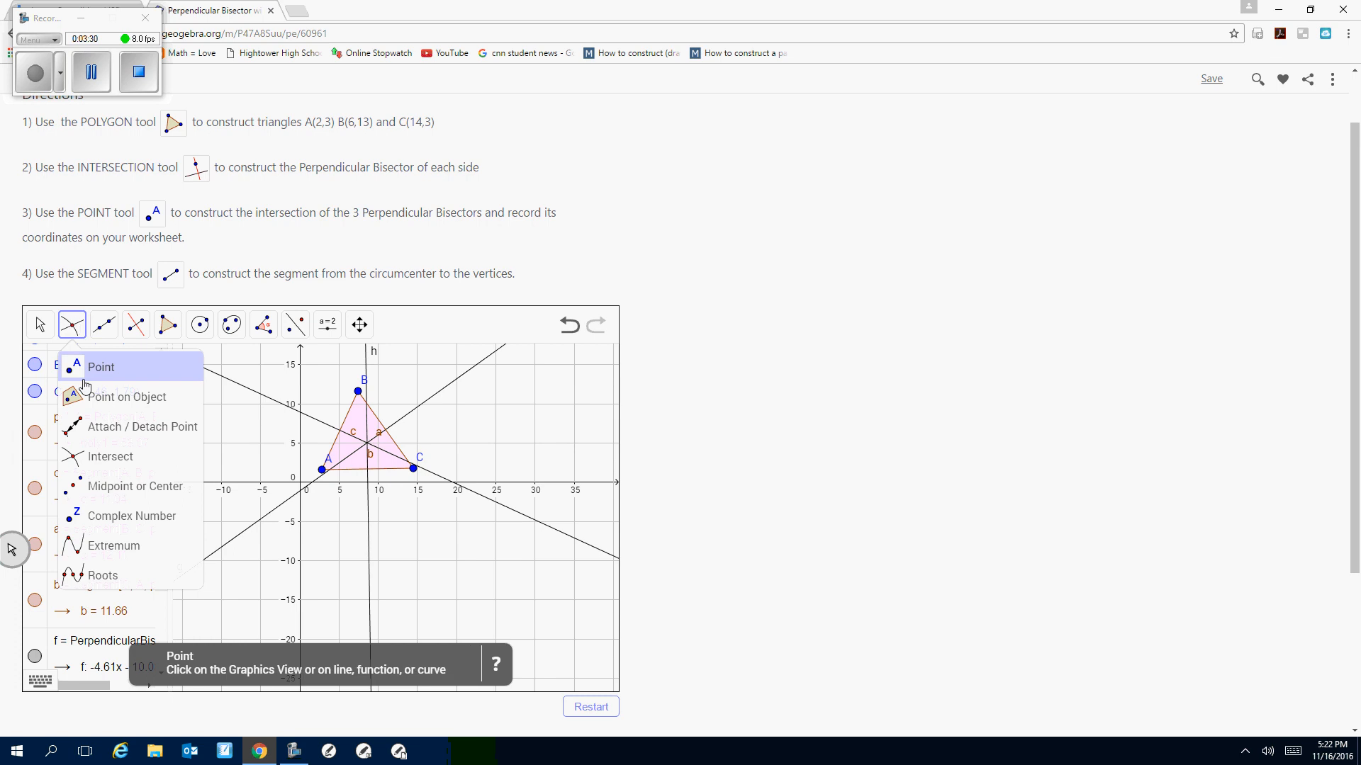
pyautogui.click(97, 459)
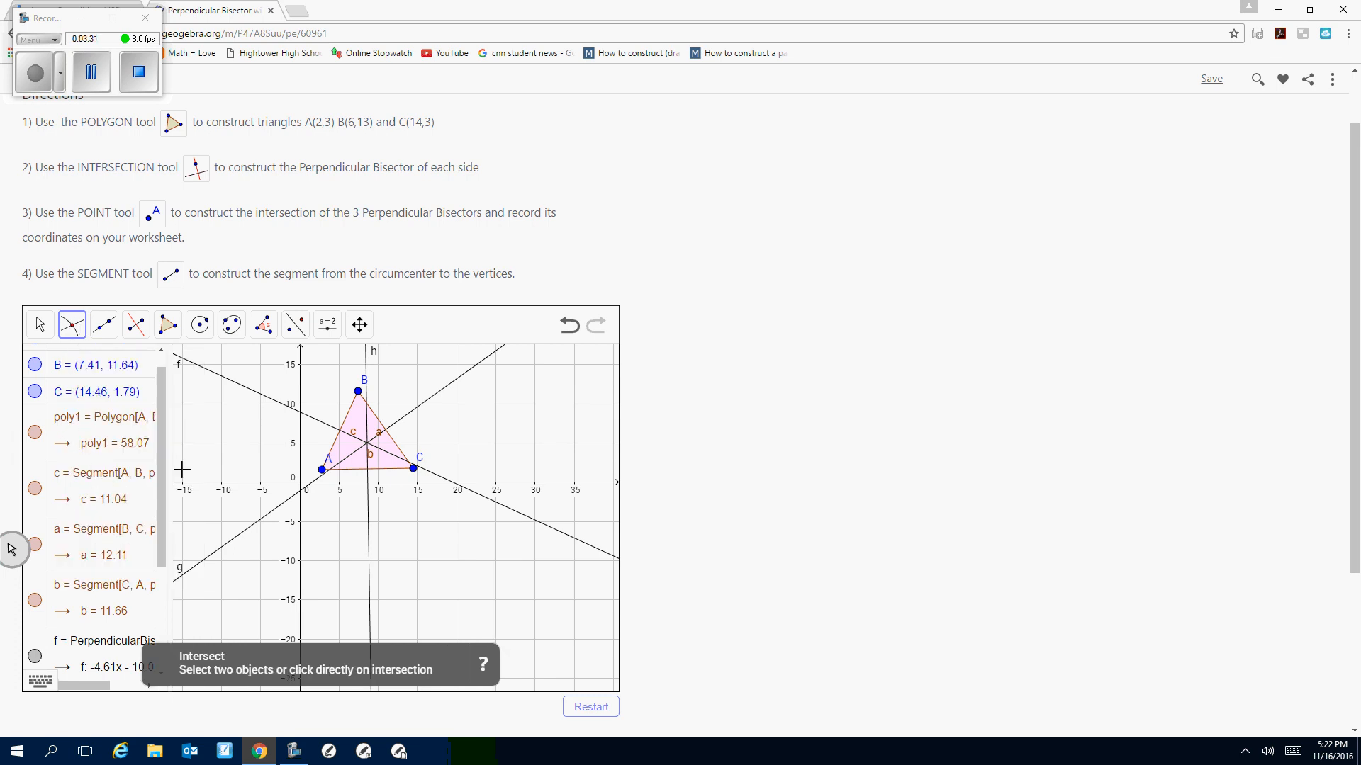
pyautogui.click(366, 443)
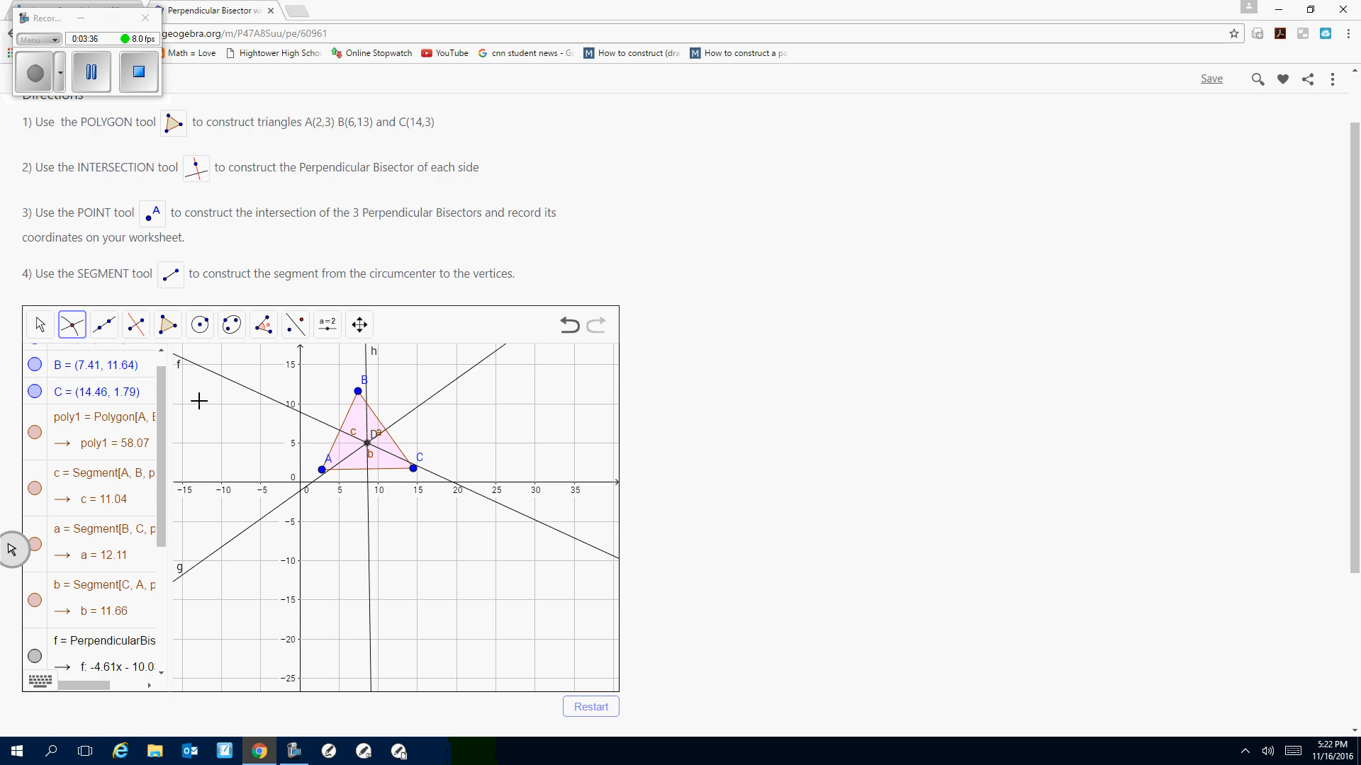
pyautogui.click(39, 326)
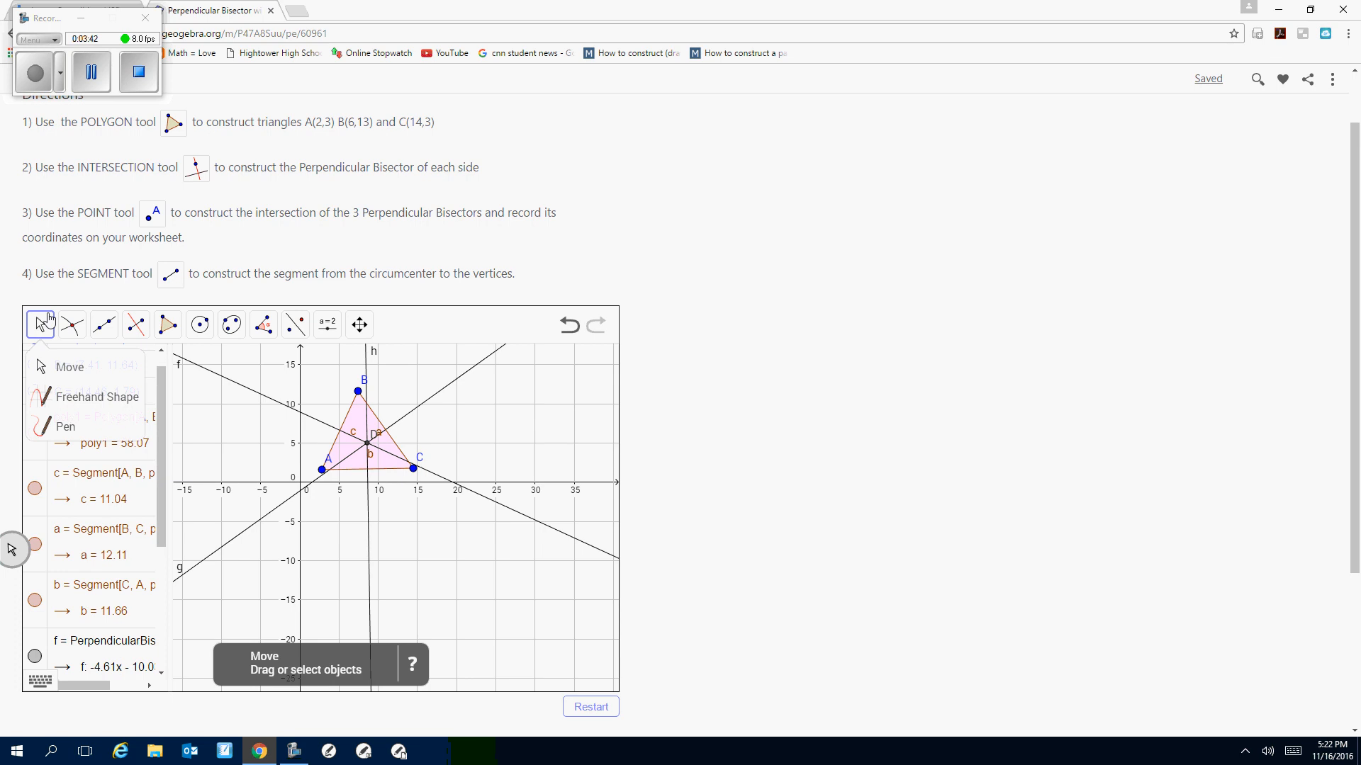
pyautogui.click(71, 324)
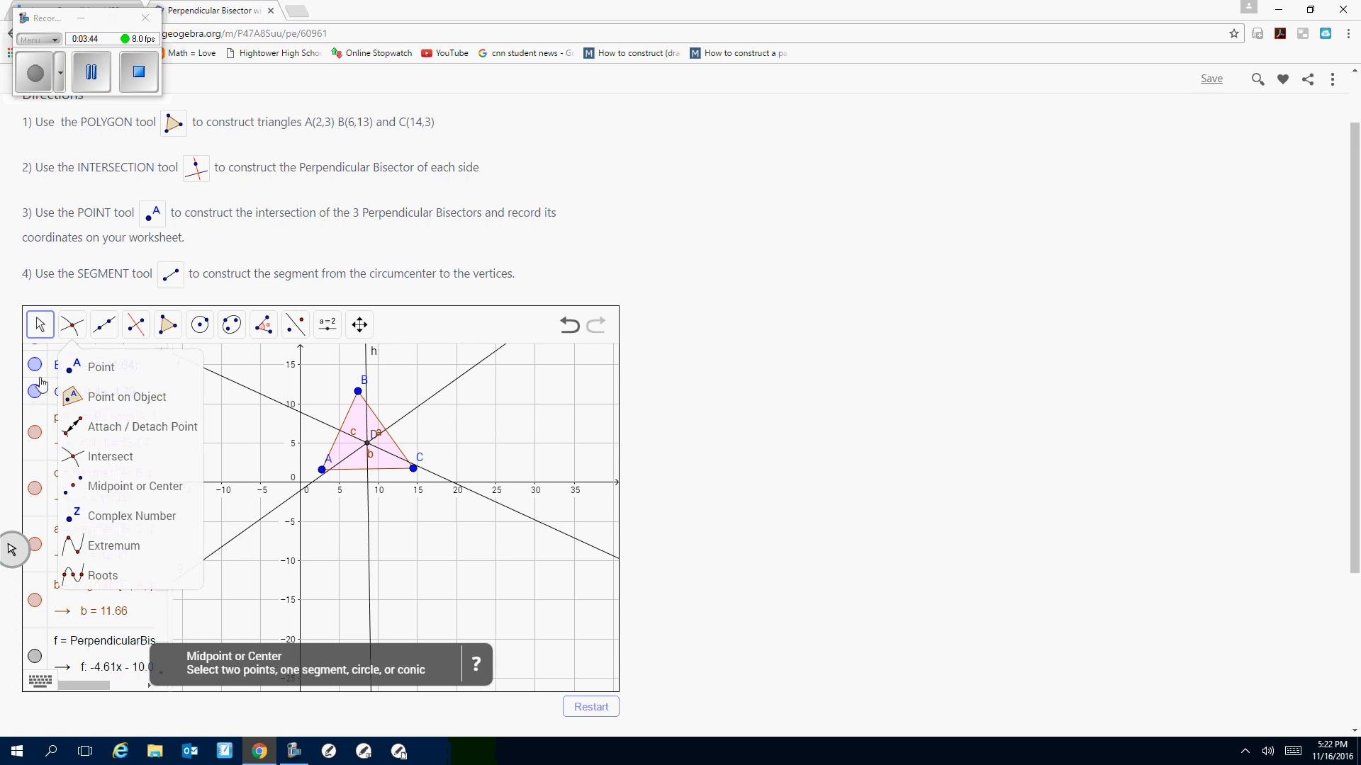
pyautogui.click(360, 325)
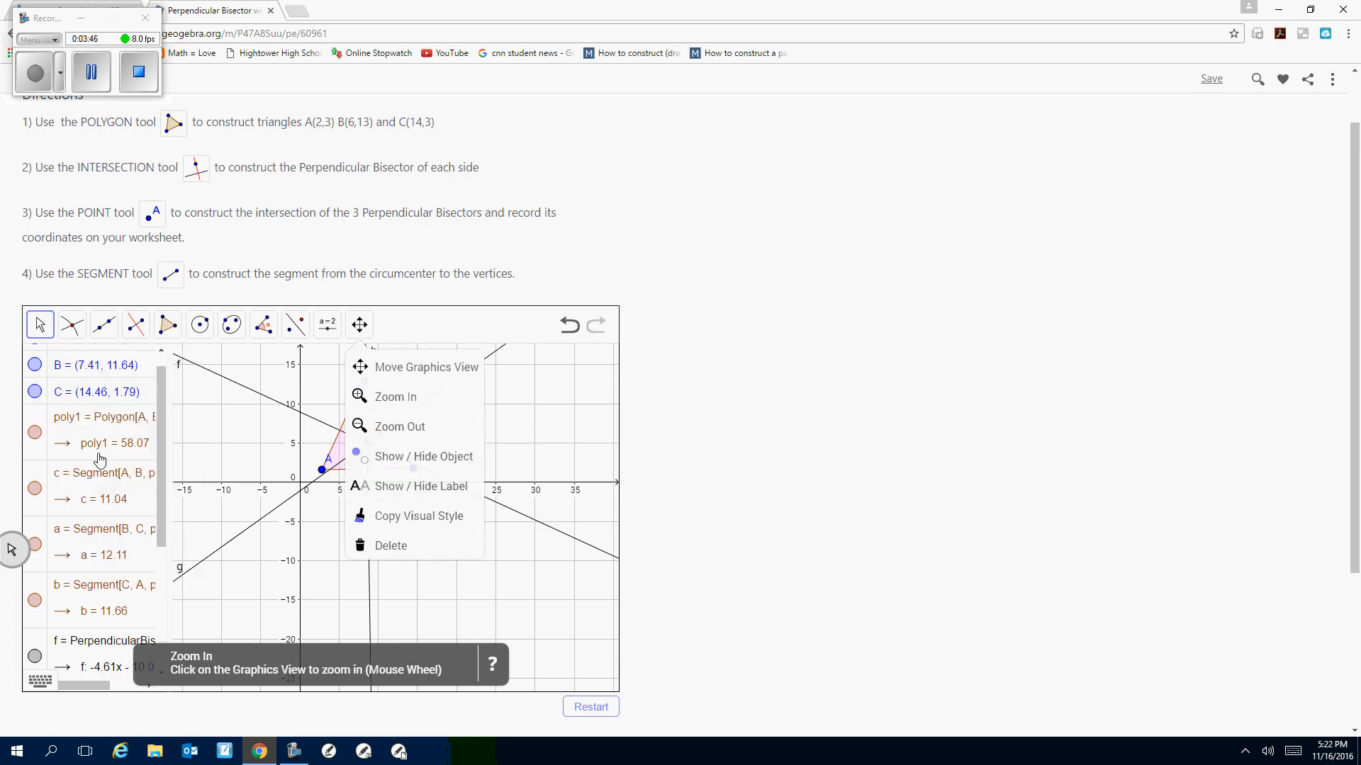
# - Check the bisectors' intersection point coordinates in the object list and try to set vertex A to (2, 3)
pyautogui.moveTo(160, 469); pyautogui.dragTo(150, 626)
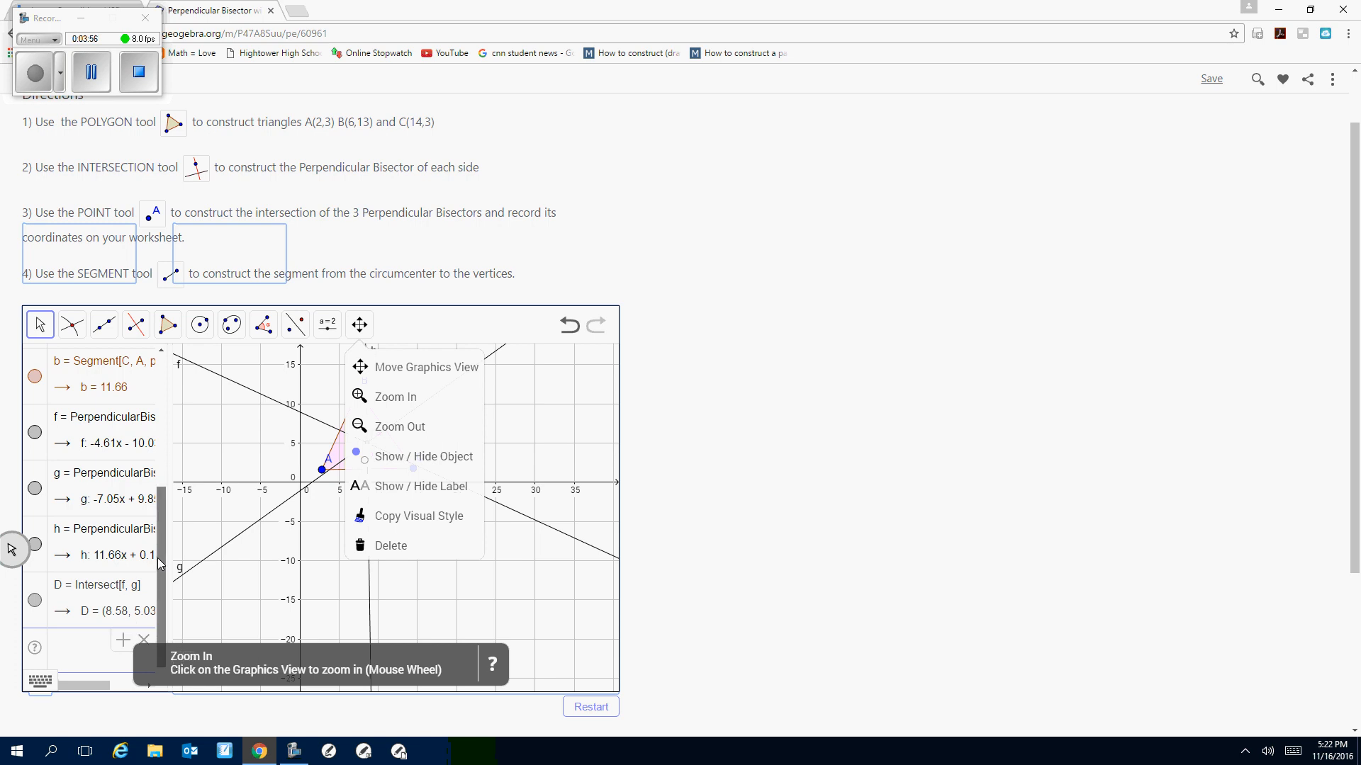
pyautogui.moveTo(160, 560); pyautogui.dragTo(155, 430)
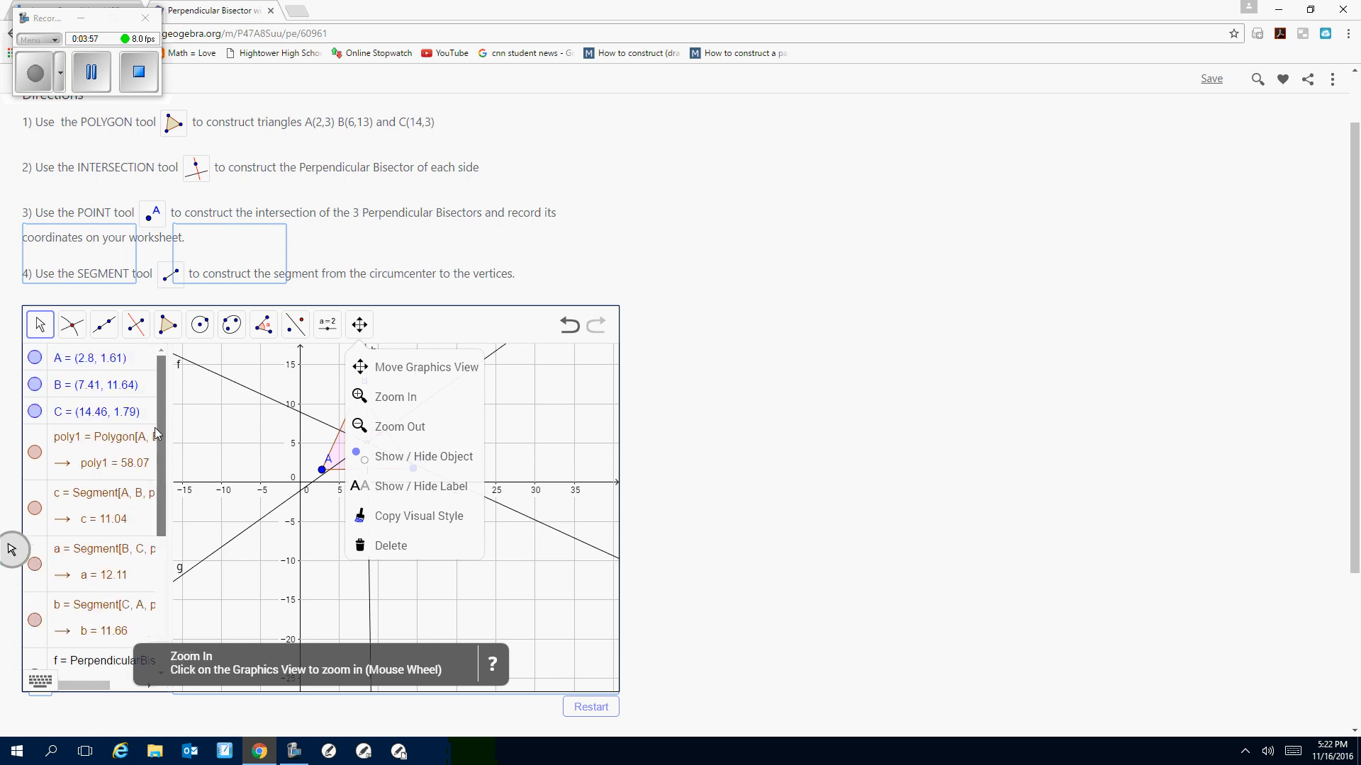
pyautogui.click(94, 364)
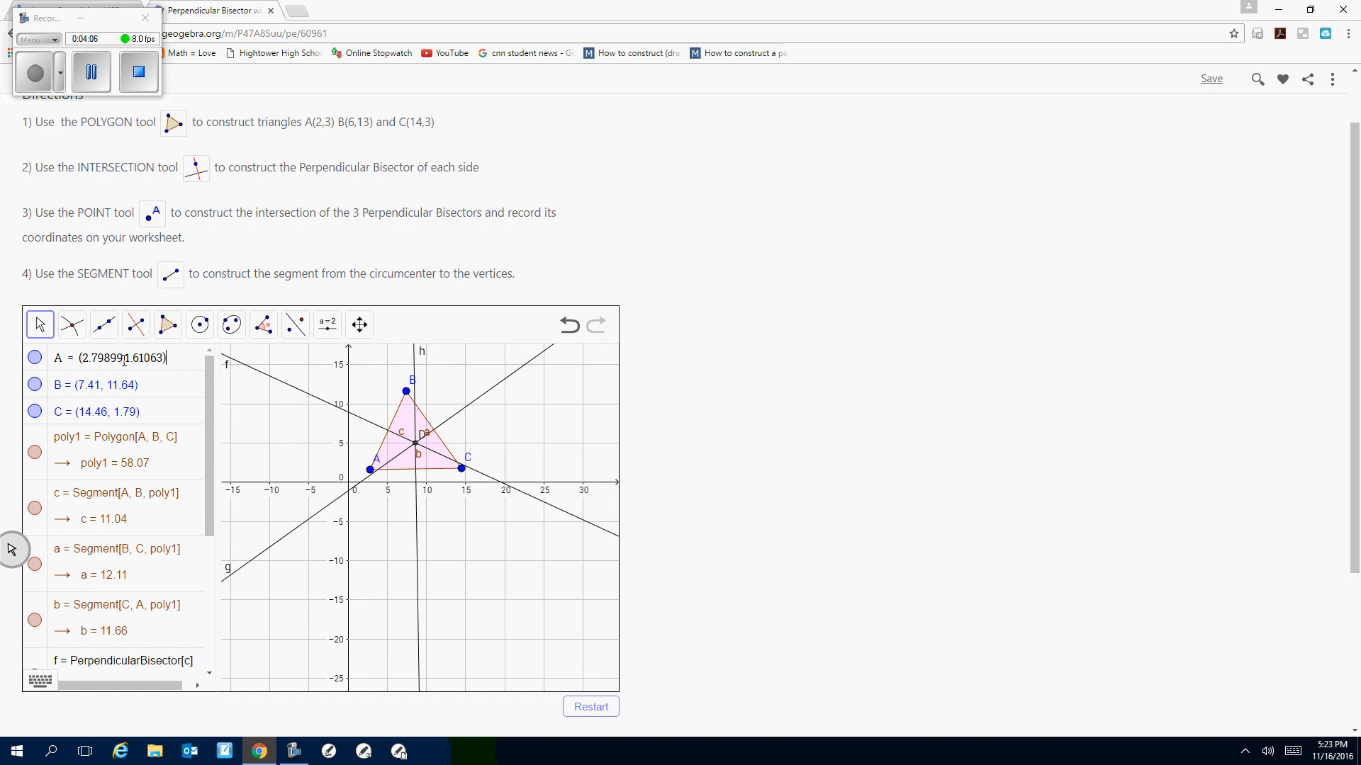
pyautogui.moveTo(124, 360); pyautogui.dragTo(95, 359)
pyautogui.press('BackSpace')
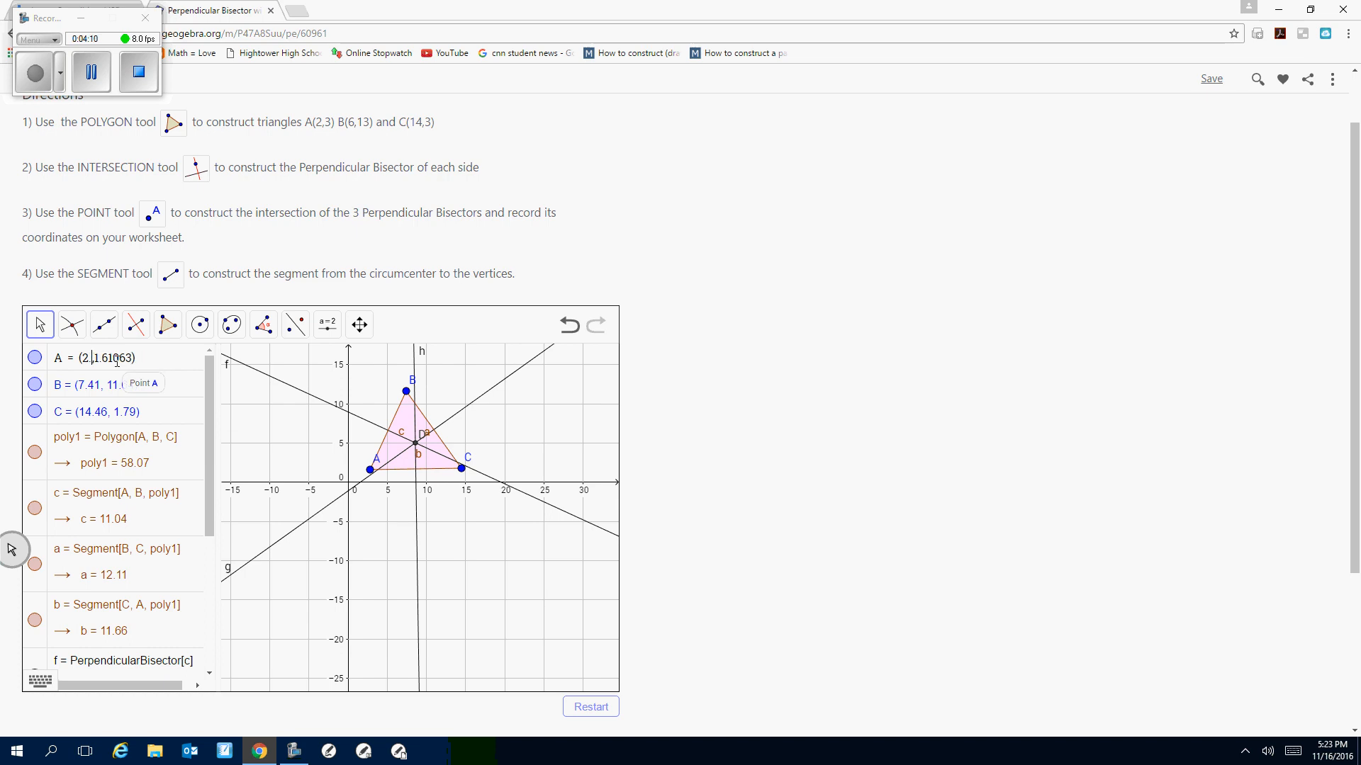
pyautogui.moveTo(131, 359); pyautogui.dragTo(96, 363)
pyautogui.write('3')
pyautogui.press('BackSpace')
pyautogui.click(99, 387)
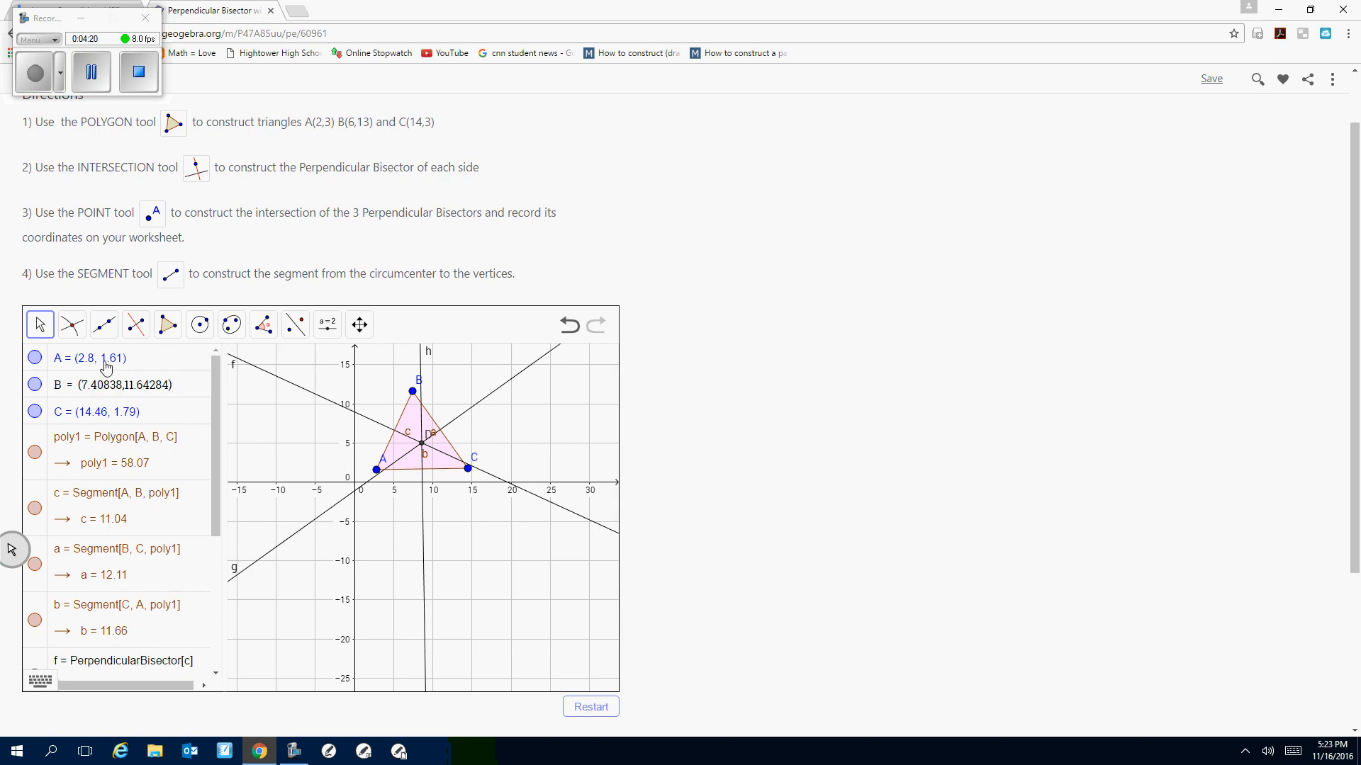
pyautogui.click(107, 365)
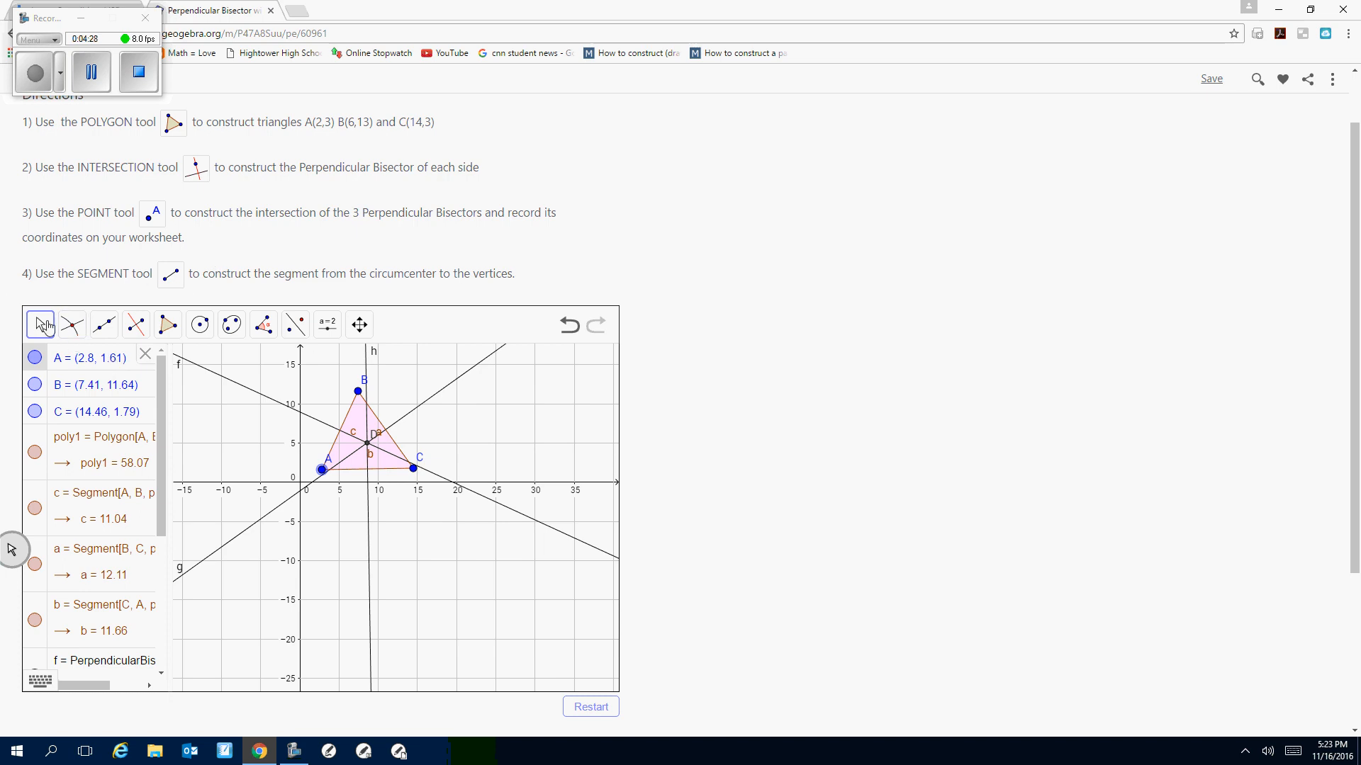
# - Draw segments connecting the circumcenter to vertices B, C and A with the Segment tool
pyautogui.click(105, 326)
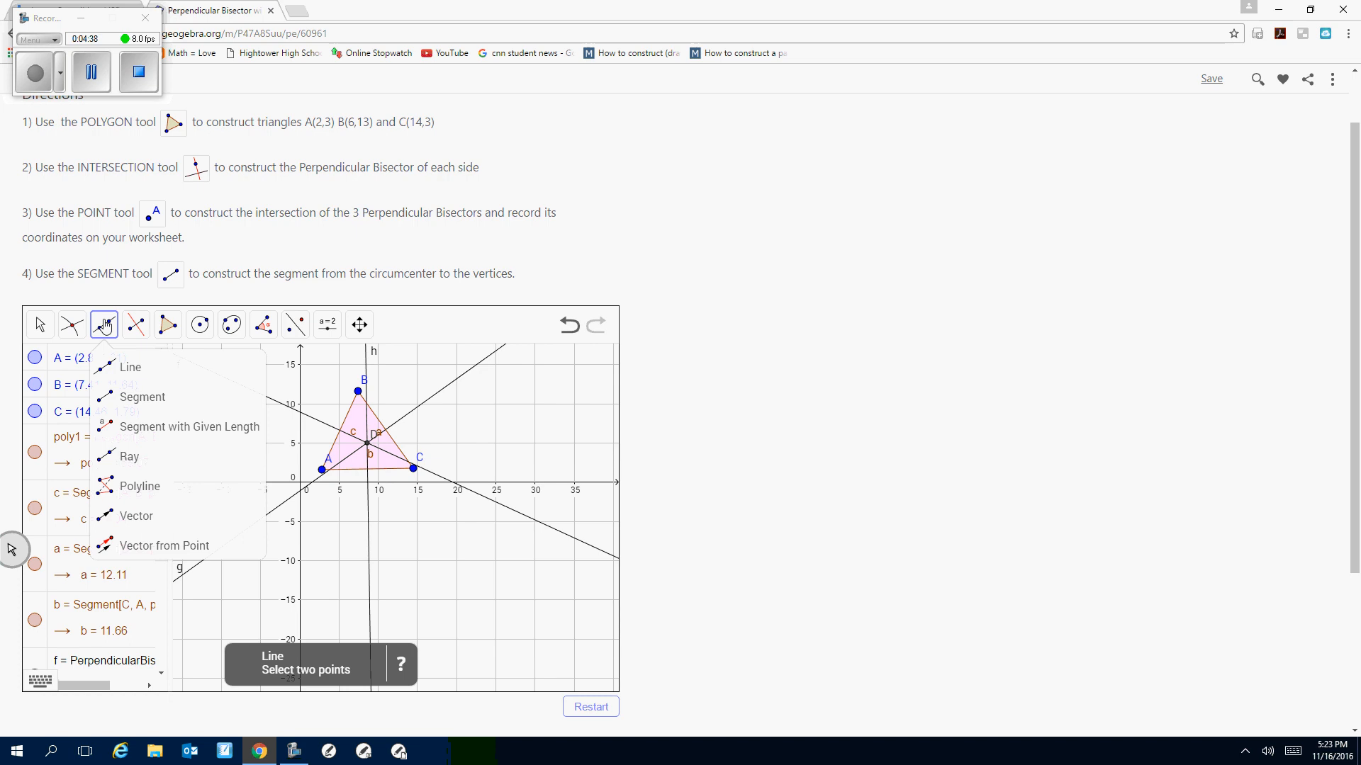
pyautogui.click(136, 397)
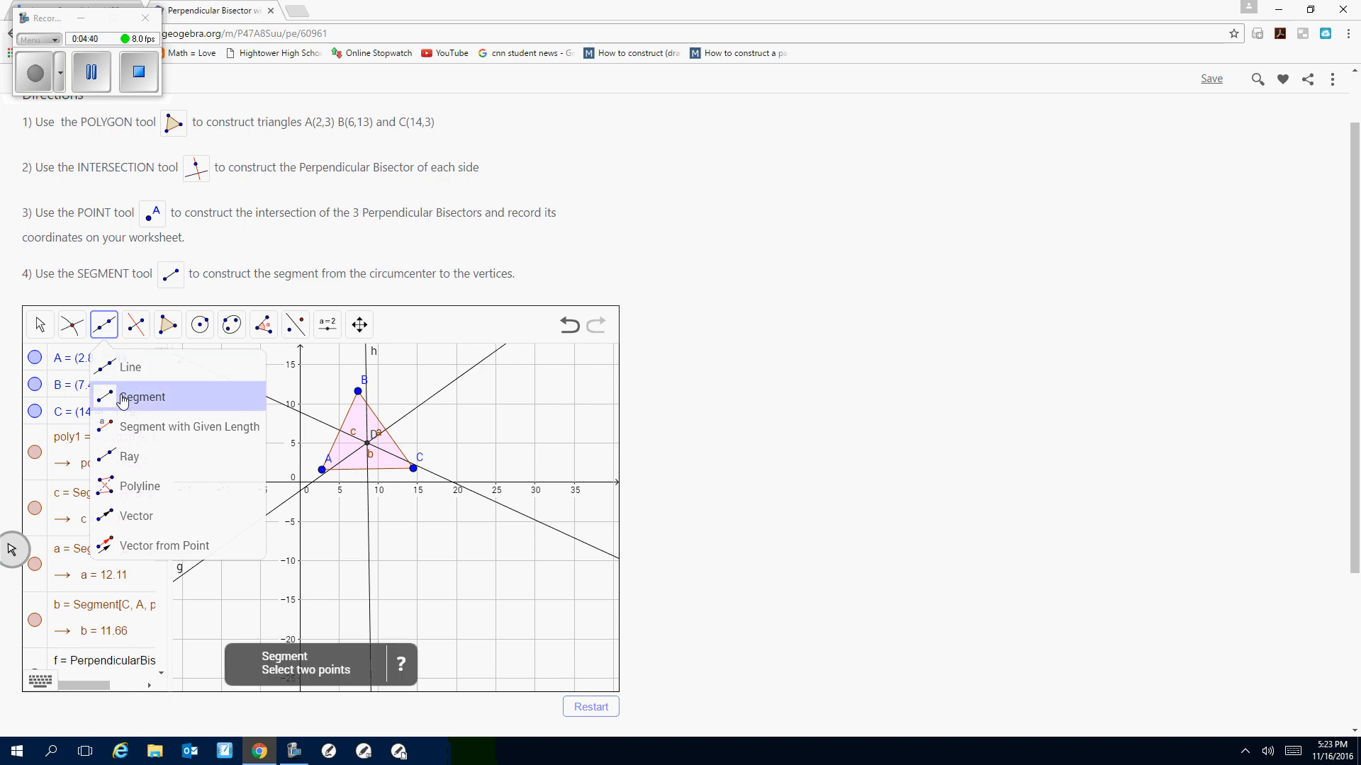
pyautogui.click(368, 445)
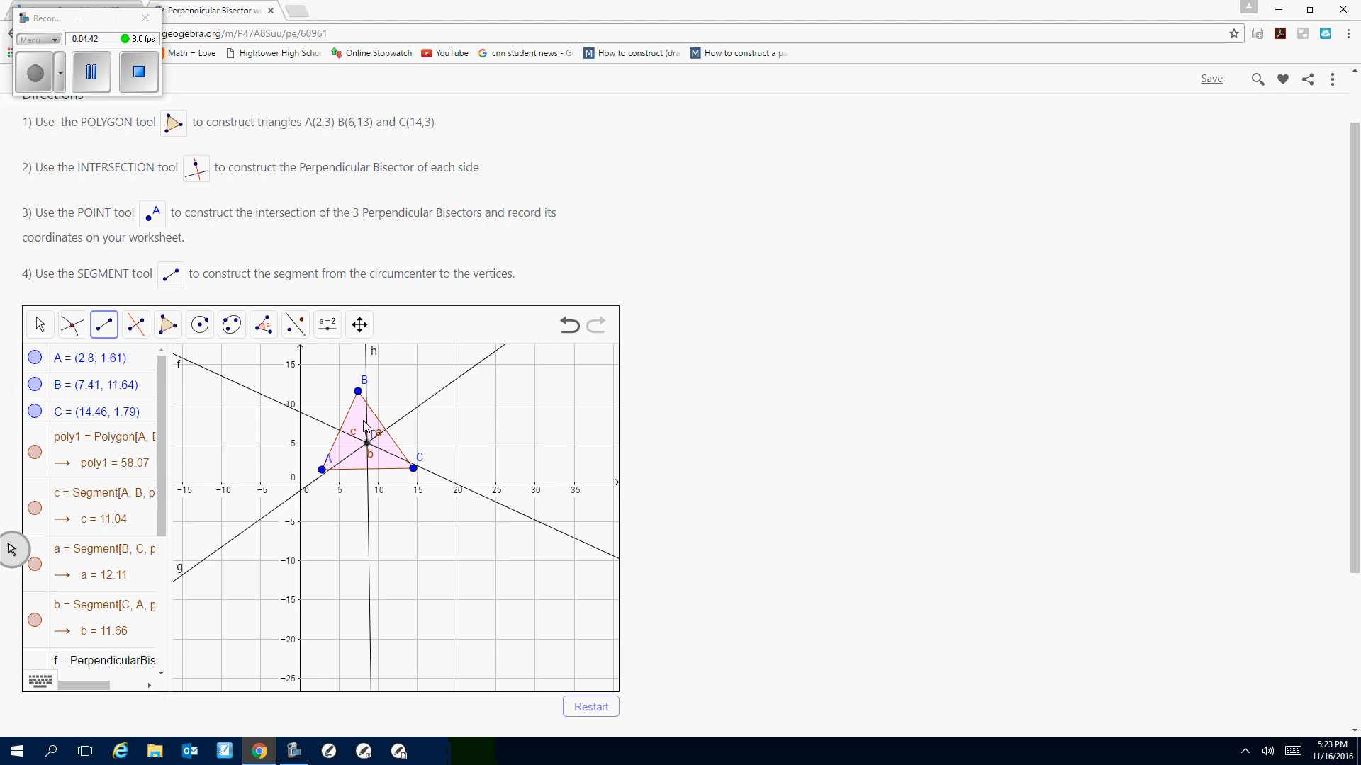
pyautogui.click(358, 392)
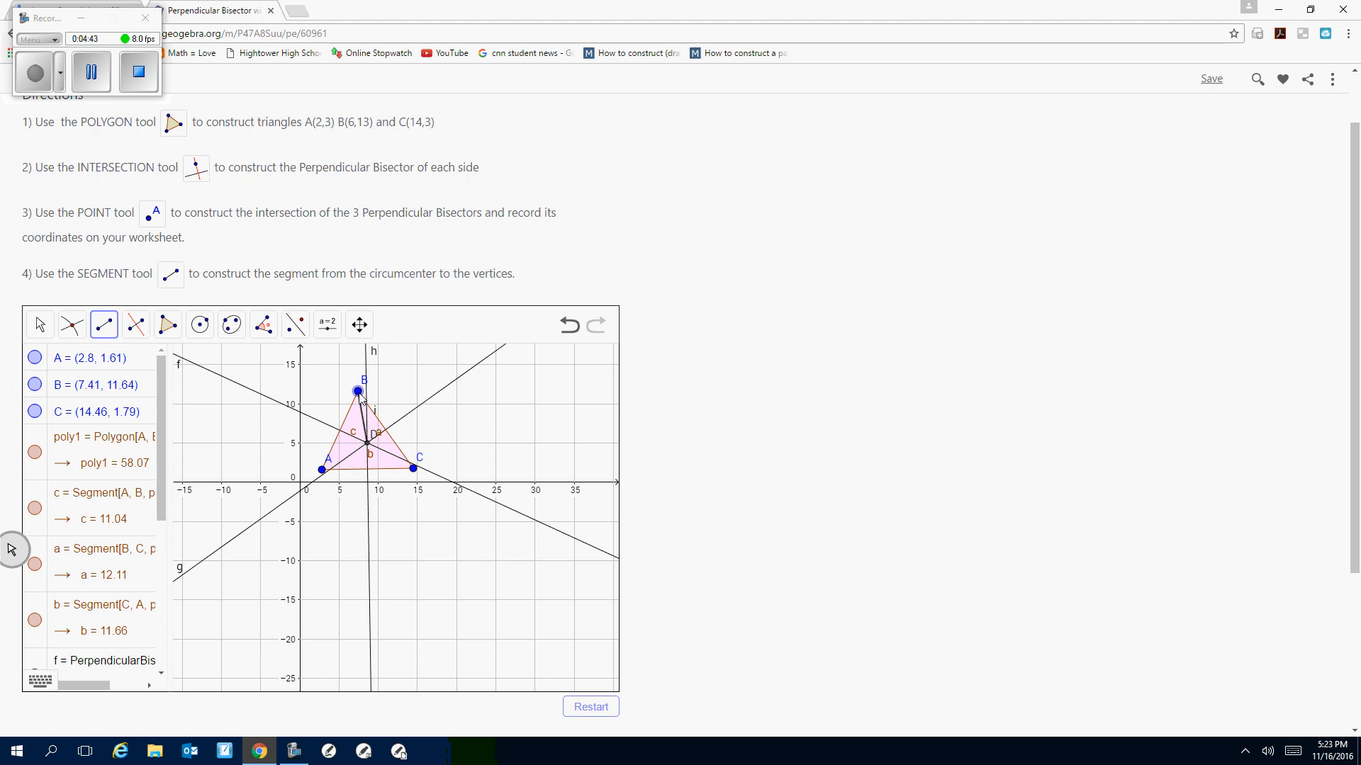
pyautogui.click(368, 444)
pyautogui.click(413, 468)
pyautogui.moveTo(368, 444); pyautogui.dragTo(354, 452)
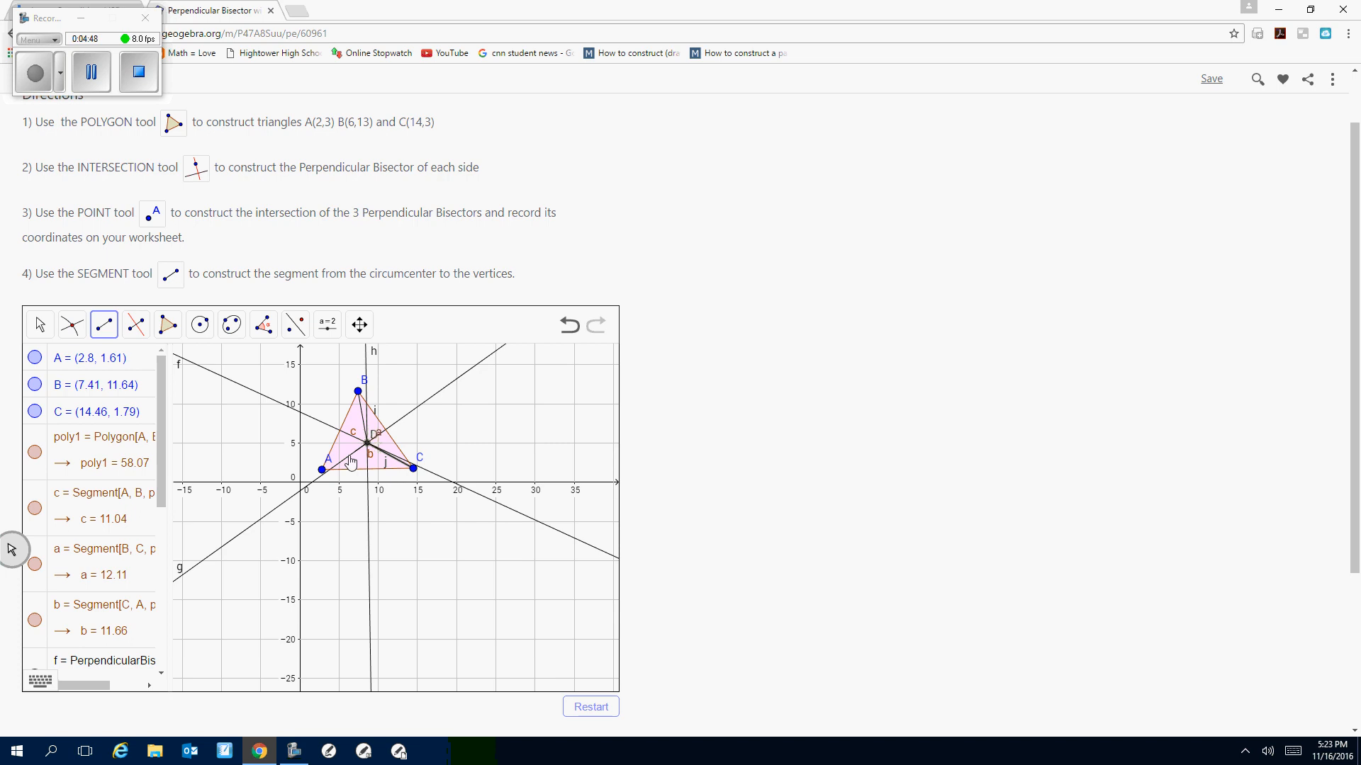
pyautogui.click(323, 471)
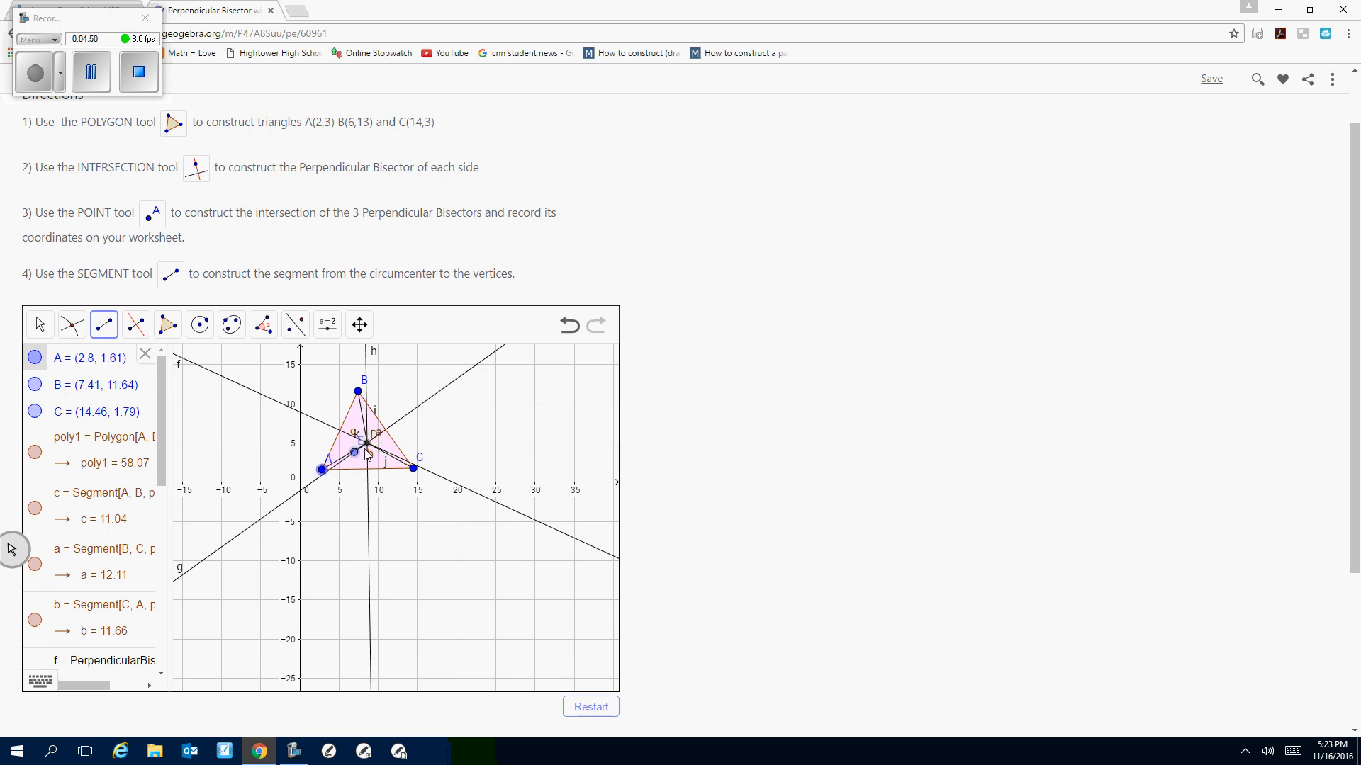
pyautogui.click(368, 445)
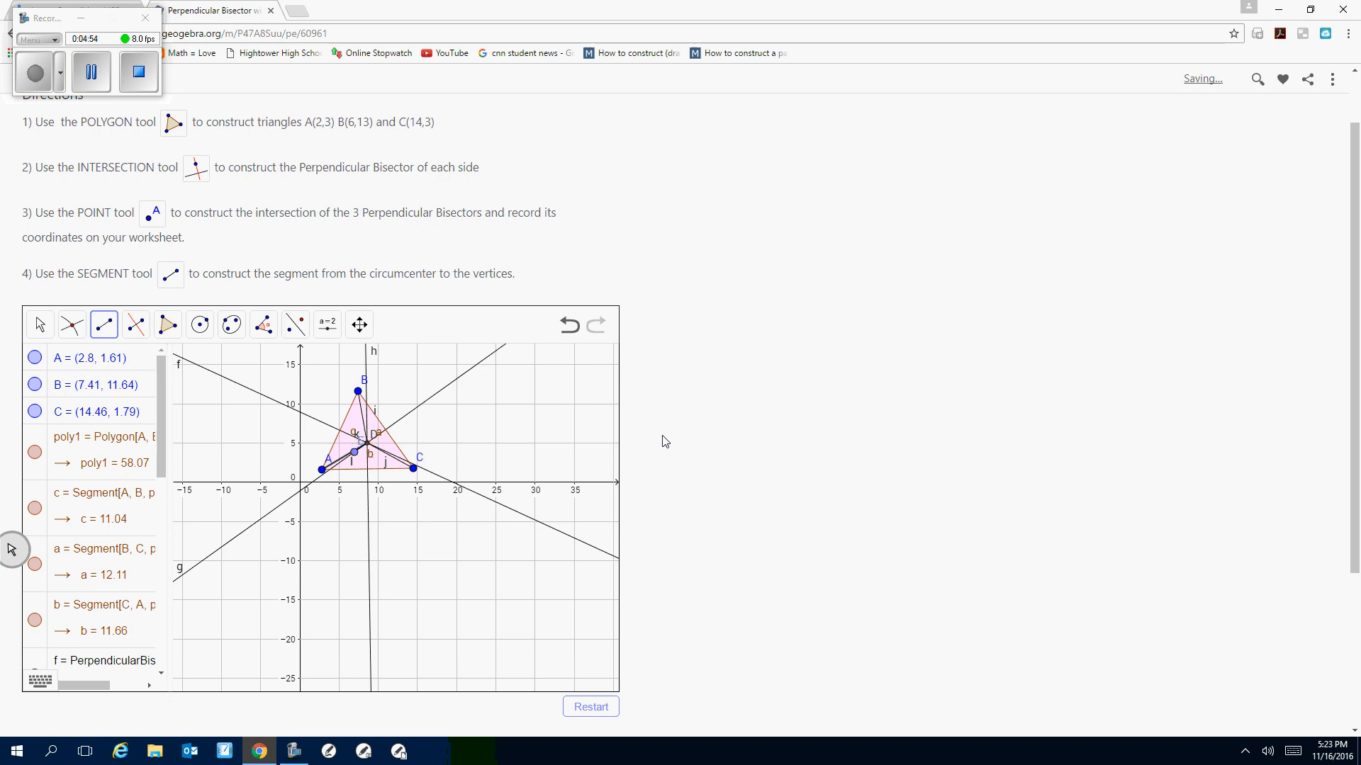
# - Review the circumcenter questions and reshape the triangle by moving vertex C to about (21.9, 2) and vertex A to about (-2.6, -11.8)
pyautogui.scroll(-3, 664, 443)
pyautogui.scroll(-1, 664, 446)
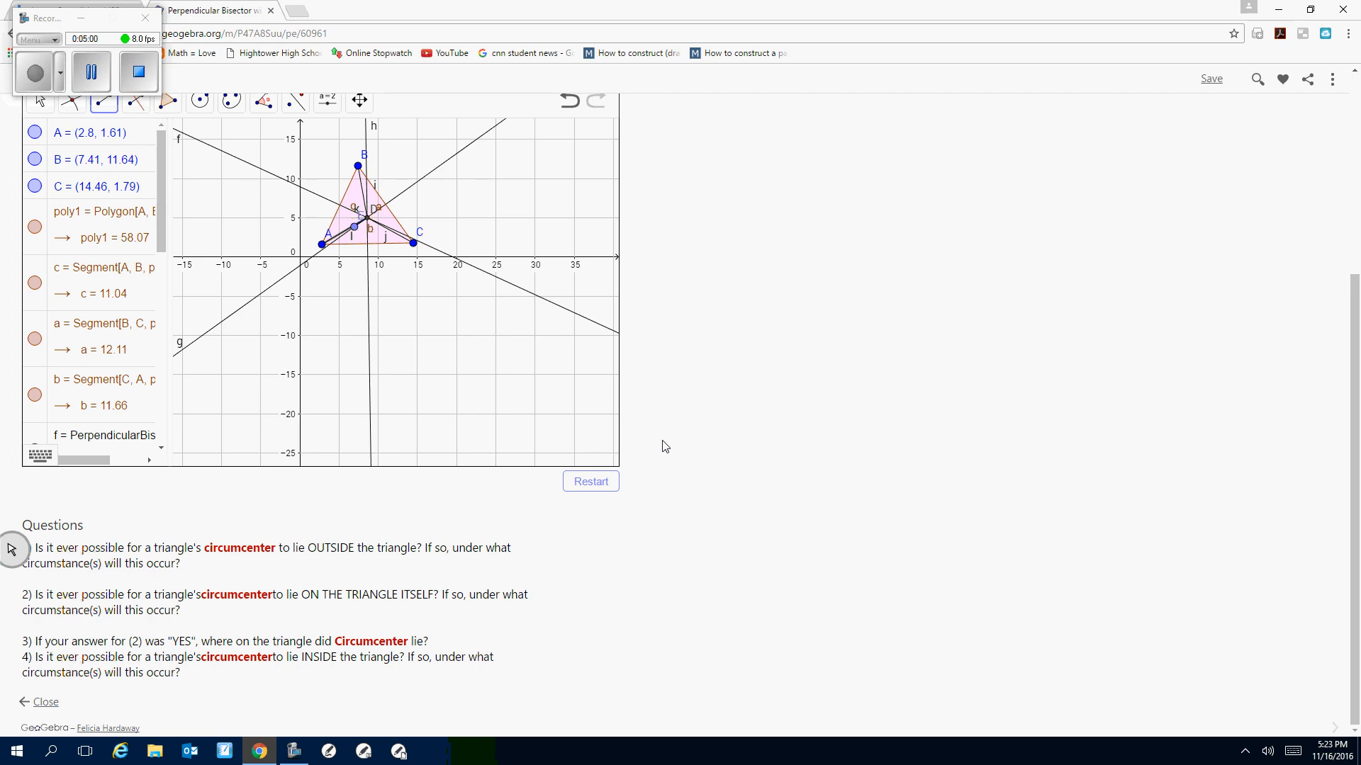
pyautogui.scroll(3, 664, 447)
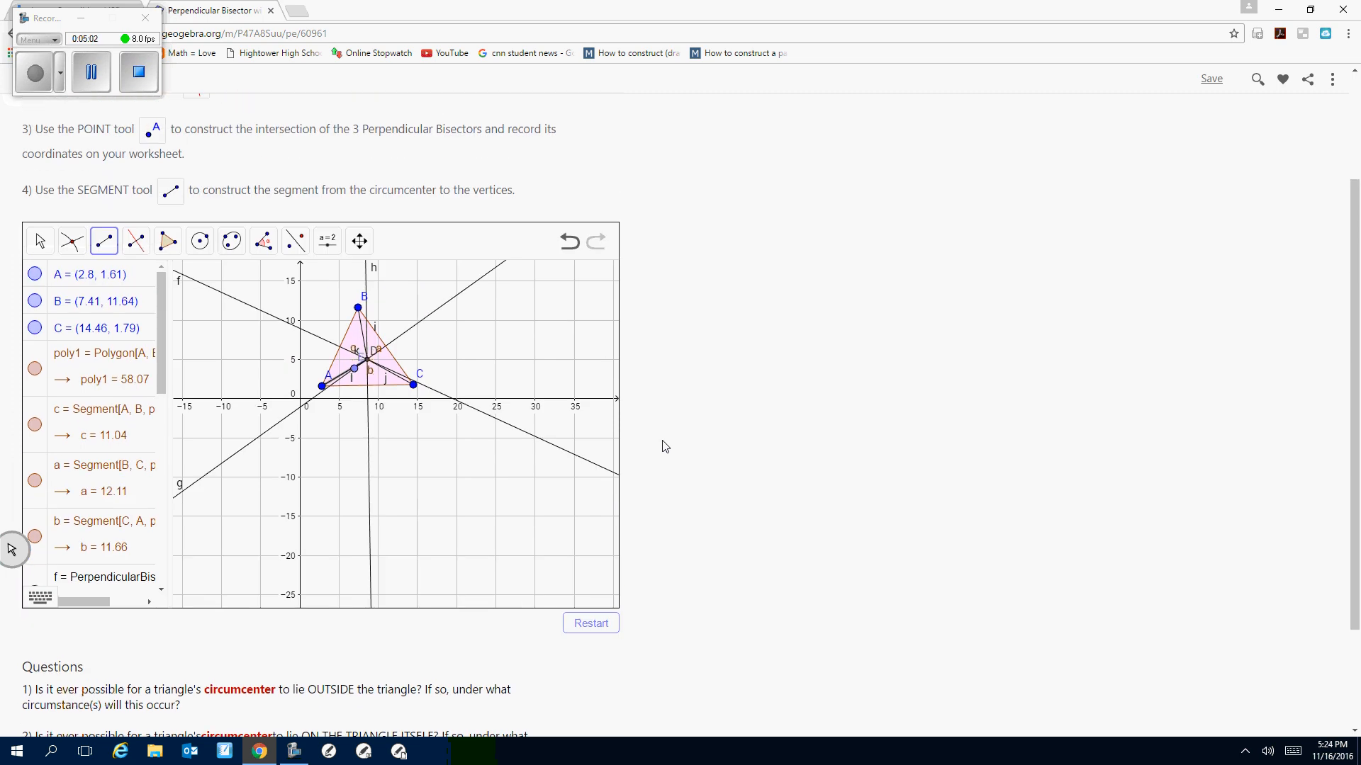
pyautogui.click(40, 312)
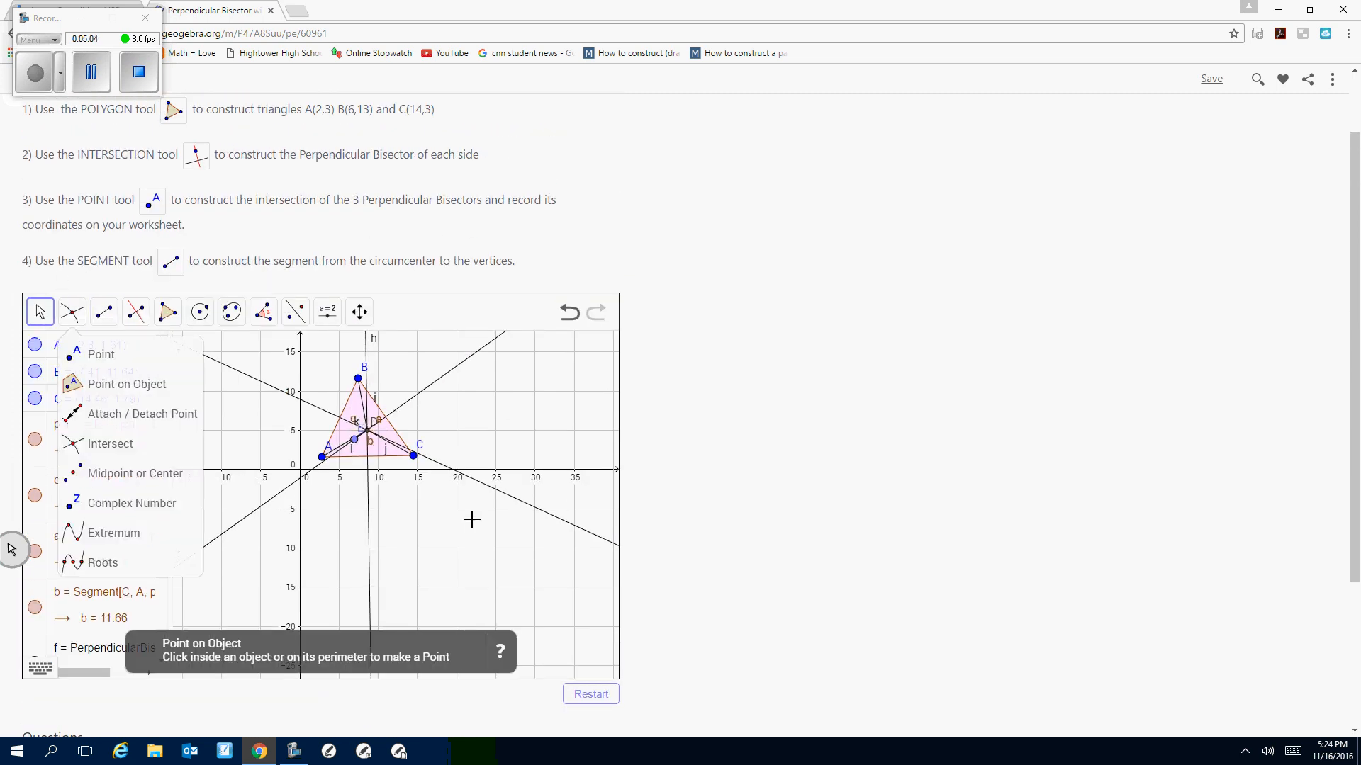
pyautogui.moveTo(413, 456); pyautogui.dragTo(472, 454)
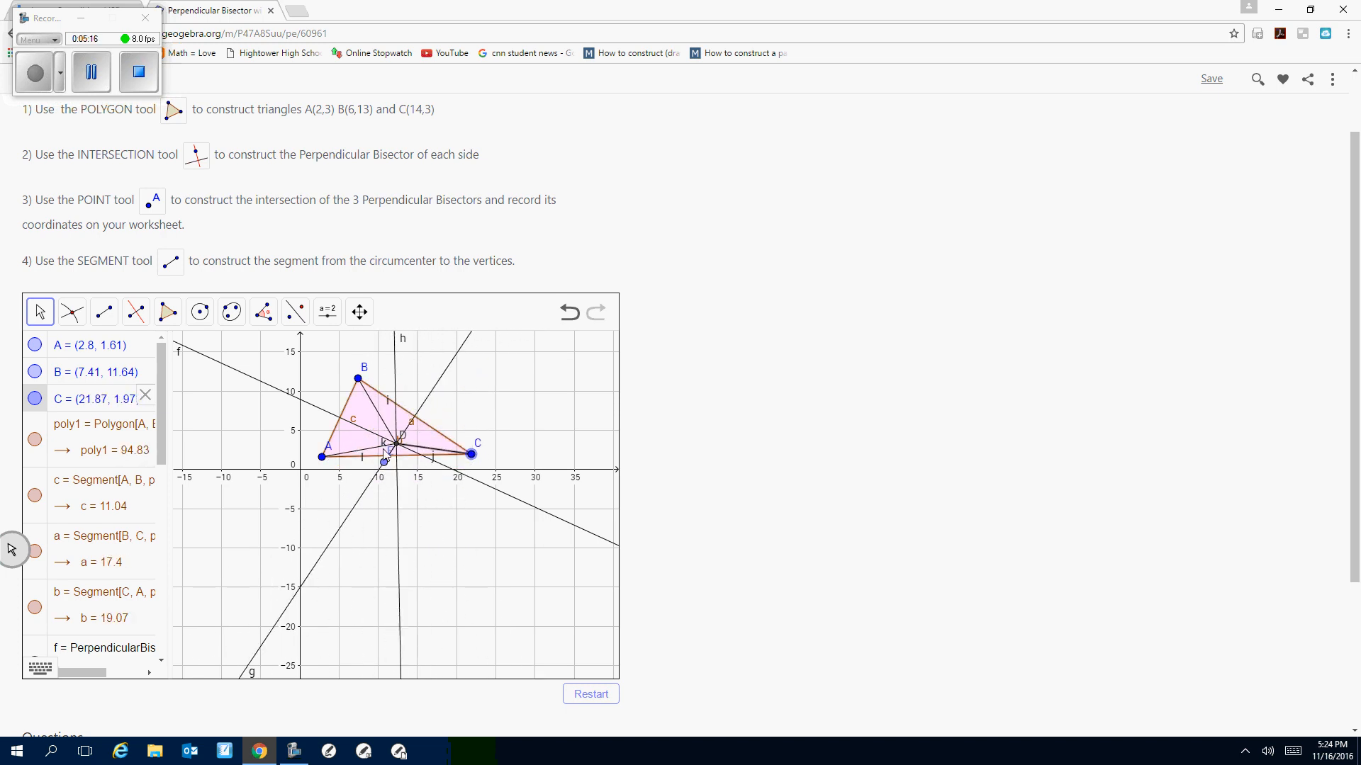
pyautogui.moveTo(320, 455); pyautogui.dragTo(284, 569)
pyautogui.scroll(-3, 655, 504)
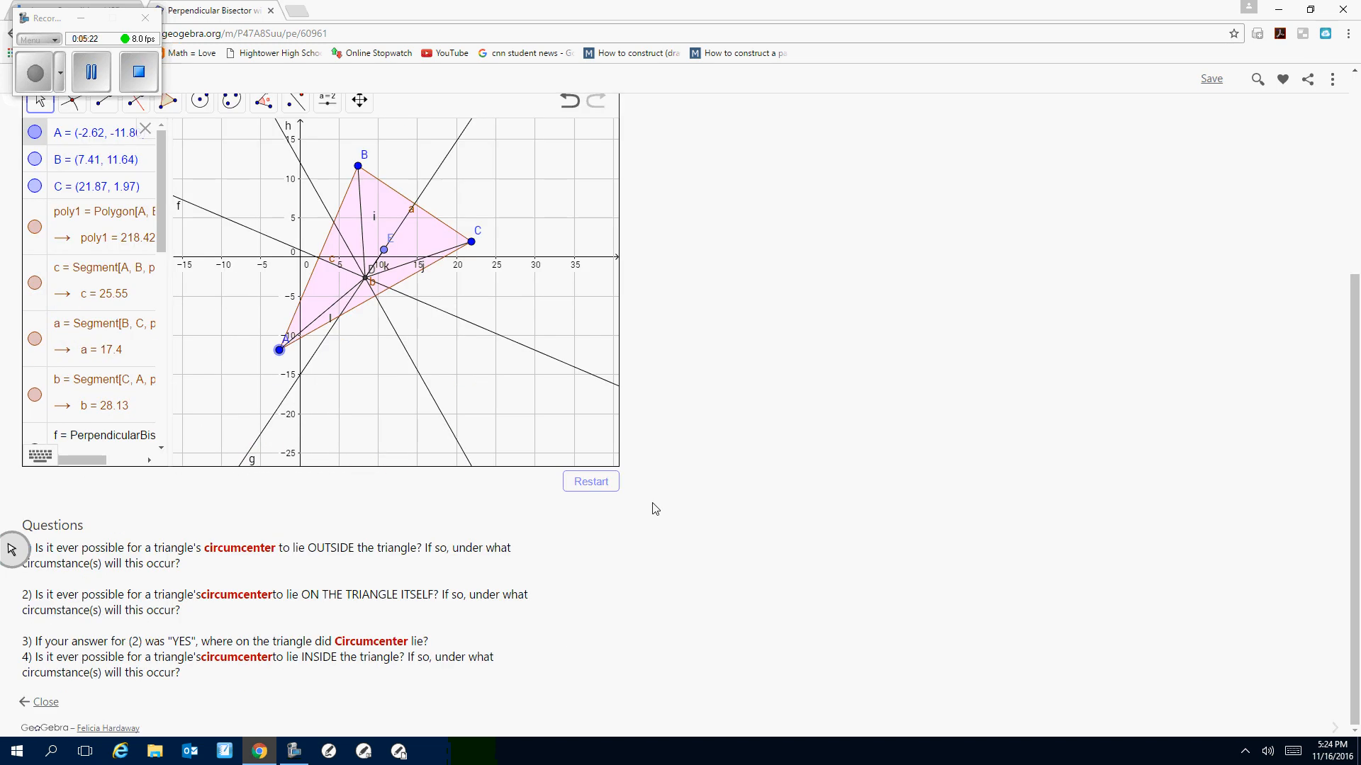
pyautogui.scroll(3, 652, 507)
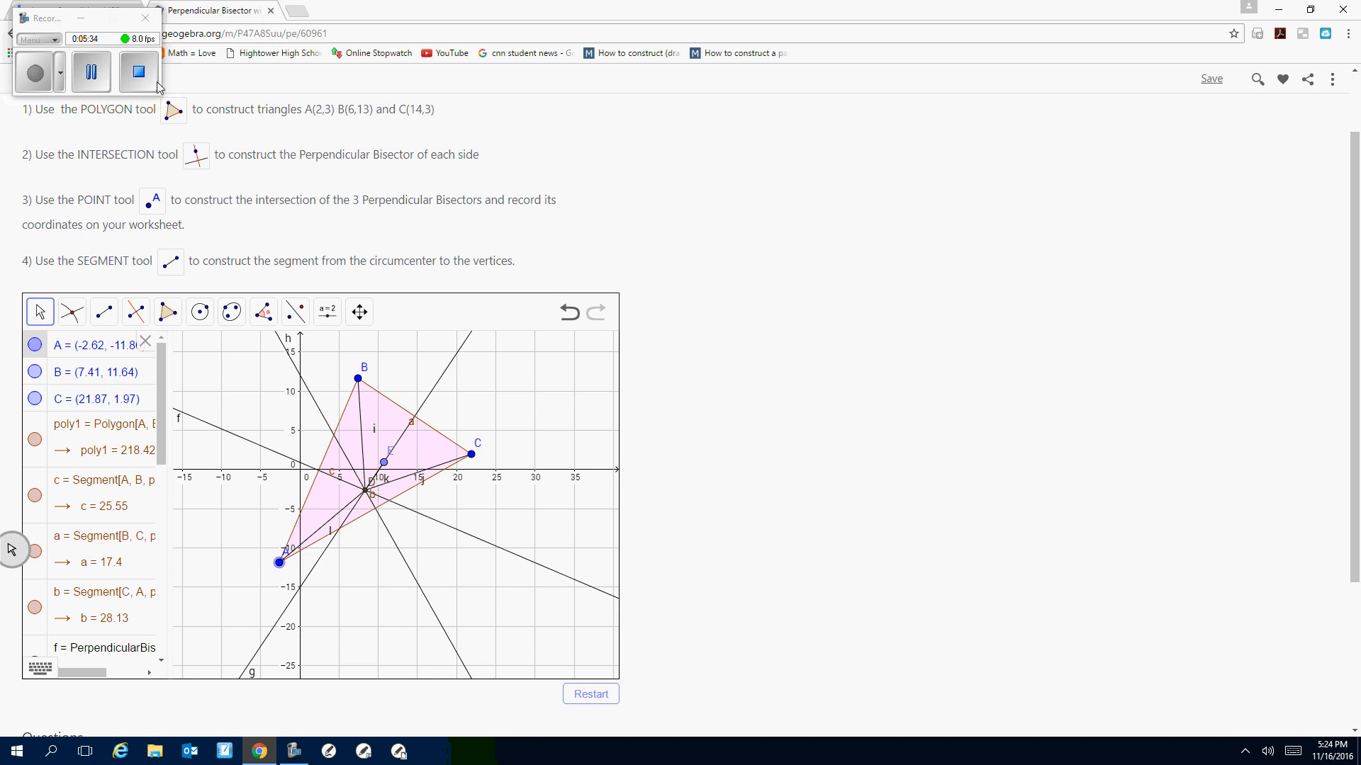
pyautogui.click(137, 70)
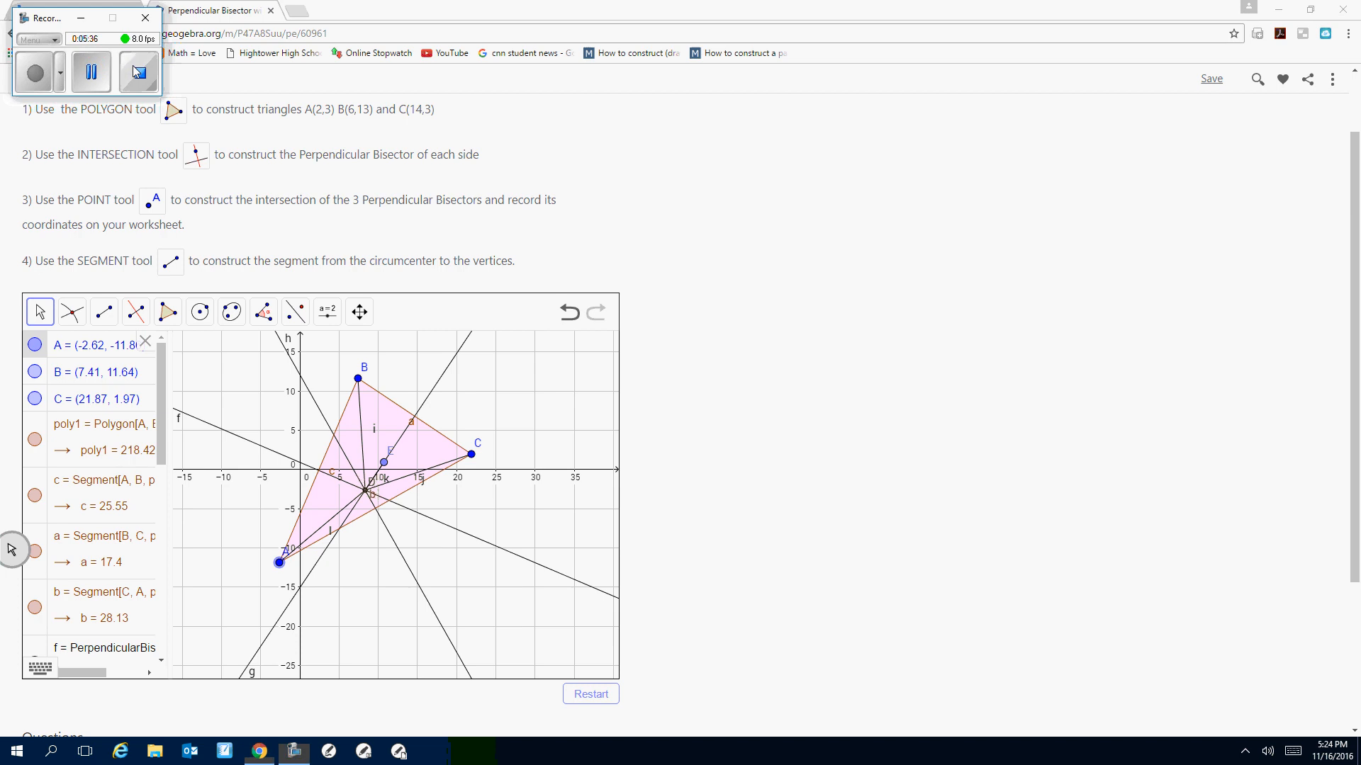